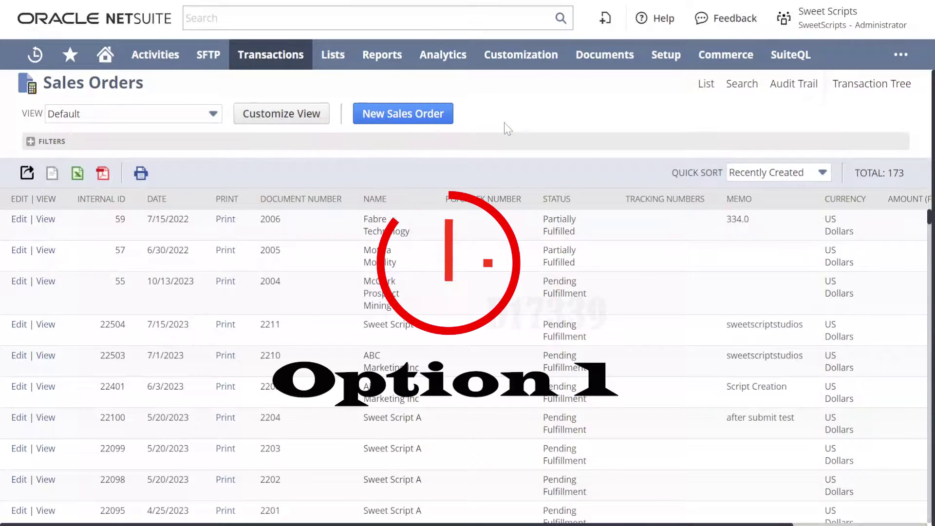
Open the list of entered sales orders from the sales transactions.
{"action": "mouse_move", "coordinate": [293, 70]}
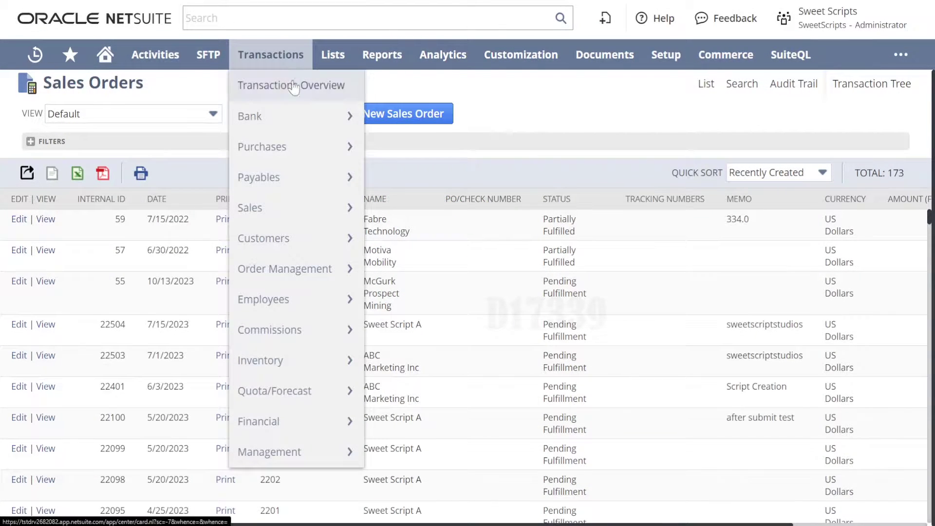
{"action": "mouse_move", "coordinate": [286, 207]}
{"action": "mouse_move", "coordinate": [432, 271]}
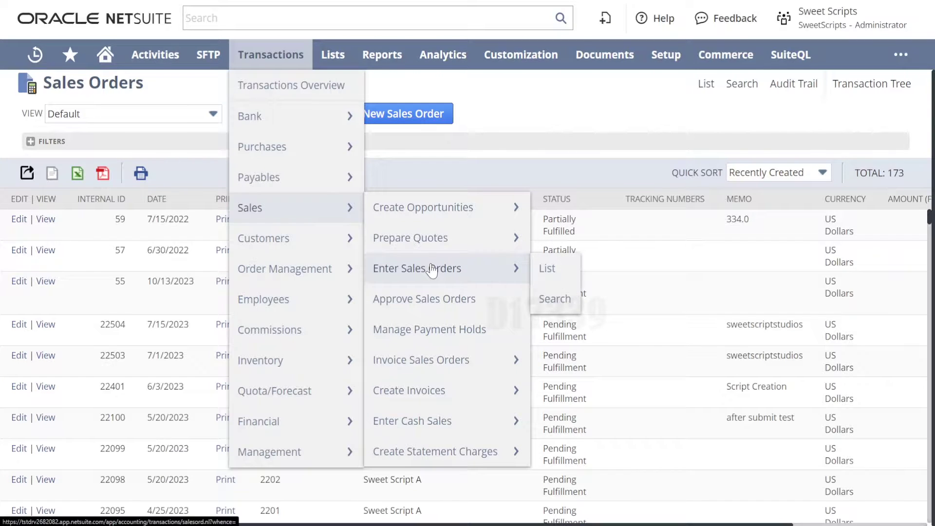
{"action": "left_click", "coordinate": [547, 270]}
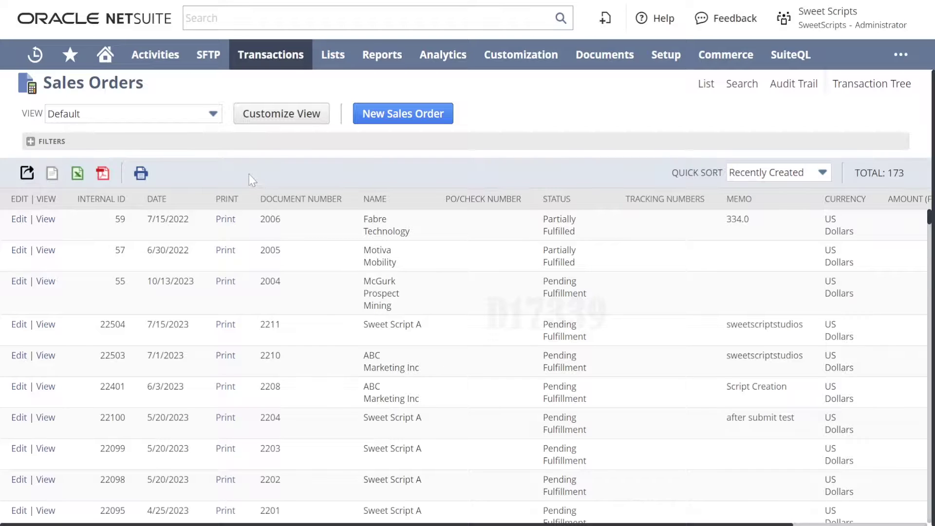
Enable the Inline Editing feature under Data Management in the company features and save the change.
{"action": "mouse_move", "coordinate": [666, 55]}
{"action": "mouse_move", "coordinate": [681, 116]}
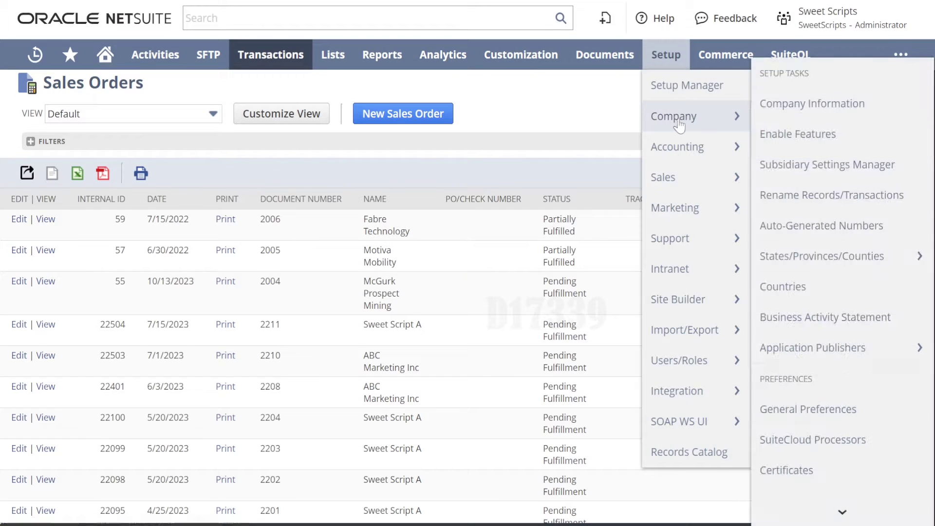
{"action": "left_click", "coordinate": [792, 141]}
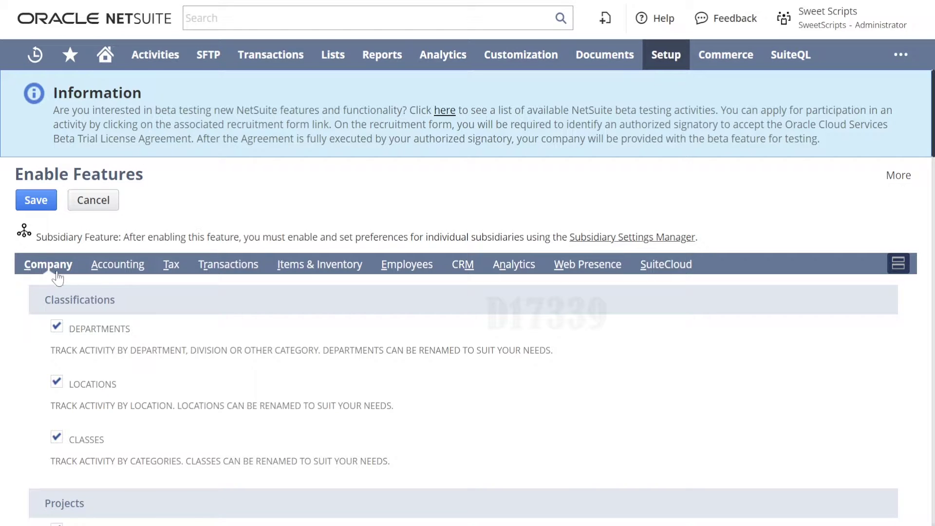
{"action": "scroll", "coordinate": [124, 315], "scroll_direction": "down", "scroll_amount": 15}
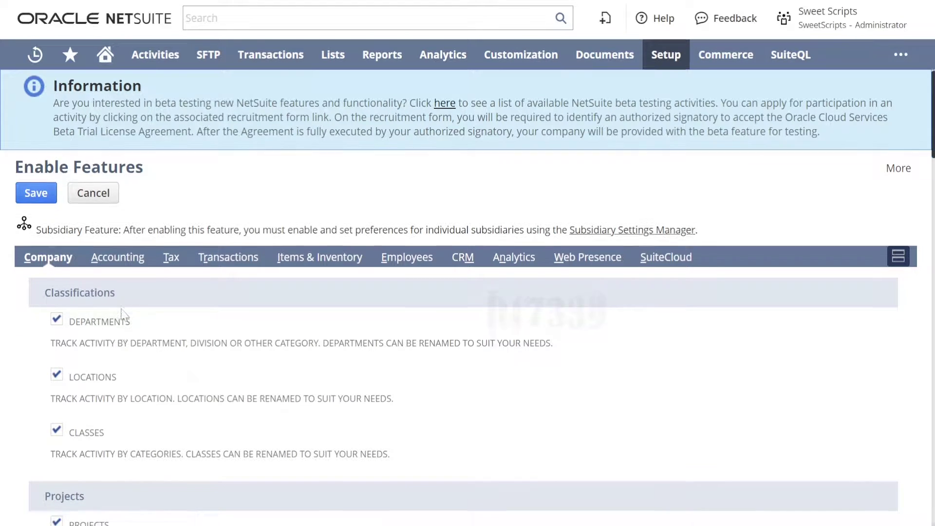
{"action": "scroll", "coordinate": [124, 314], "scroll_direction": "up", "scroll_amount": 3}
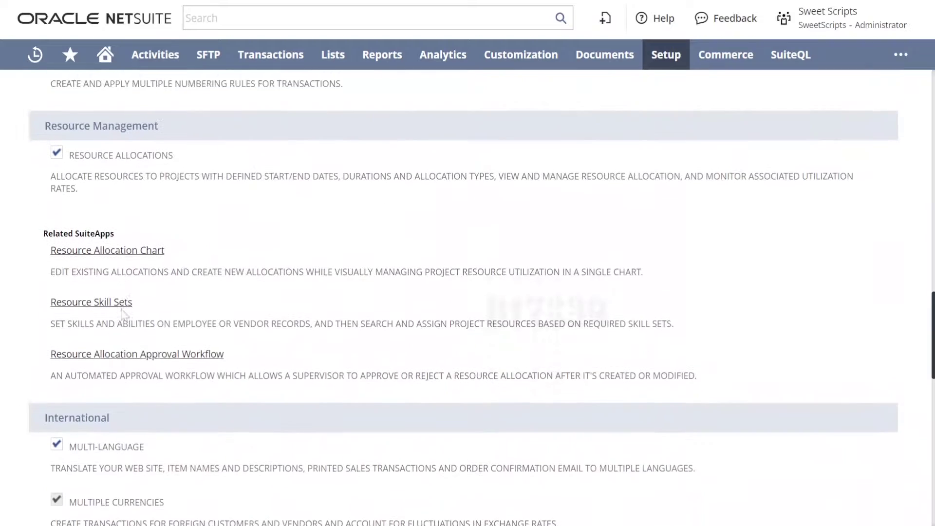
{"action": "scroll", "coordinate": [124, 280], "scroll_direction": "down", "scroll_amount": 10}
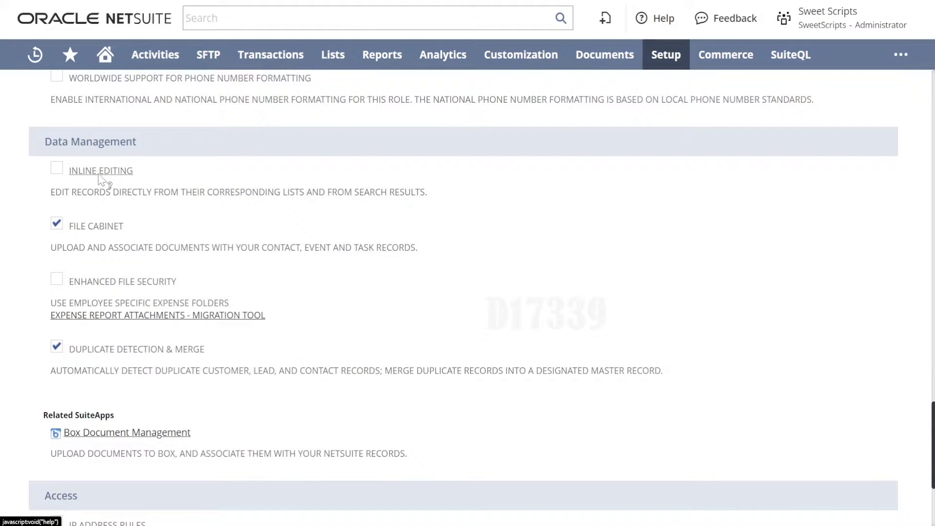
{"action": "left_click_drag", "start_coordinate": [147, 181], "coordinate": [97, 176]}
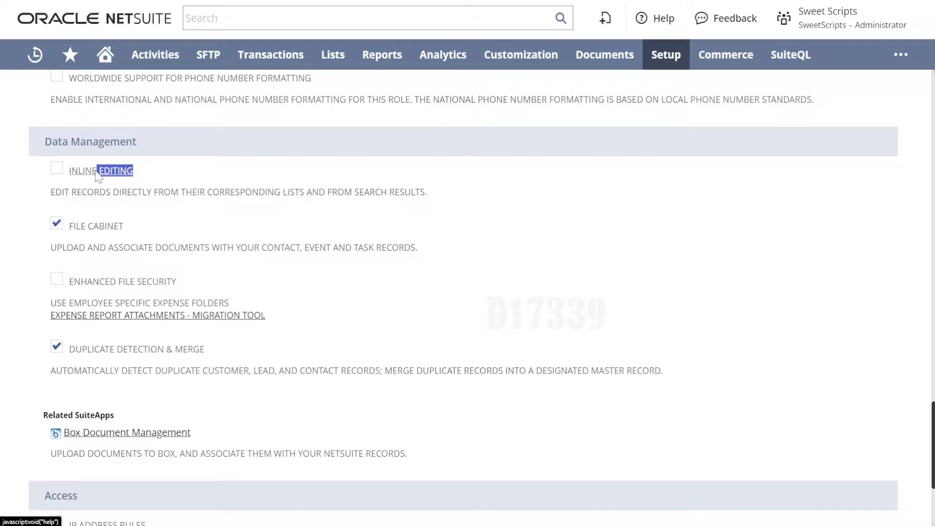
{"action": "left_click", "coordinate": [56, 168]}
{"action": "scroll", "coordinate": [171, 202], "scroll_direction": "up", "scroll_amount": 20}
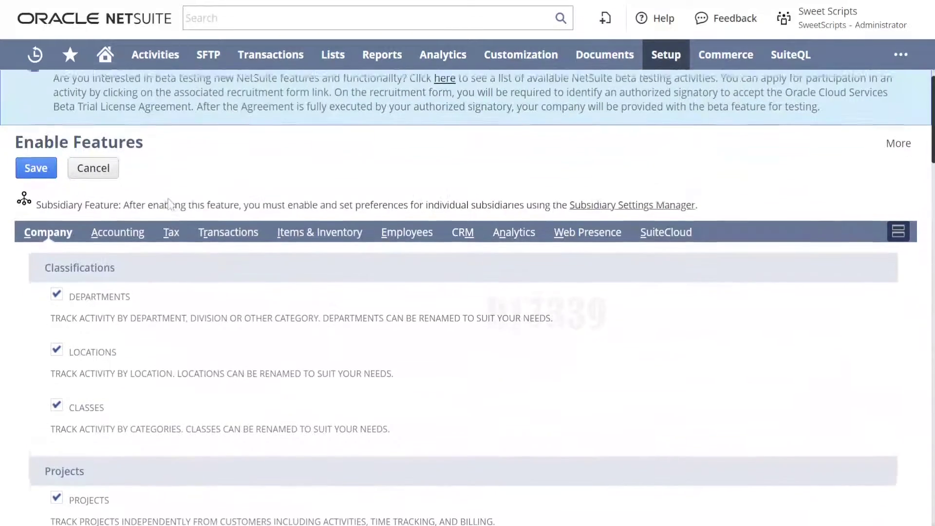
{"action": "scroll", "coordinate": [168, 203], "scroll_direction": "up", "scroll_amount": 2}
{"action": "left_click", "coordinate": [34, 200]}
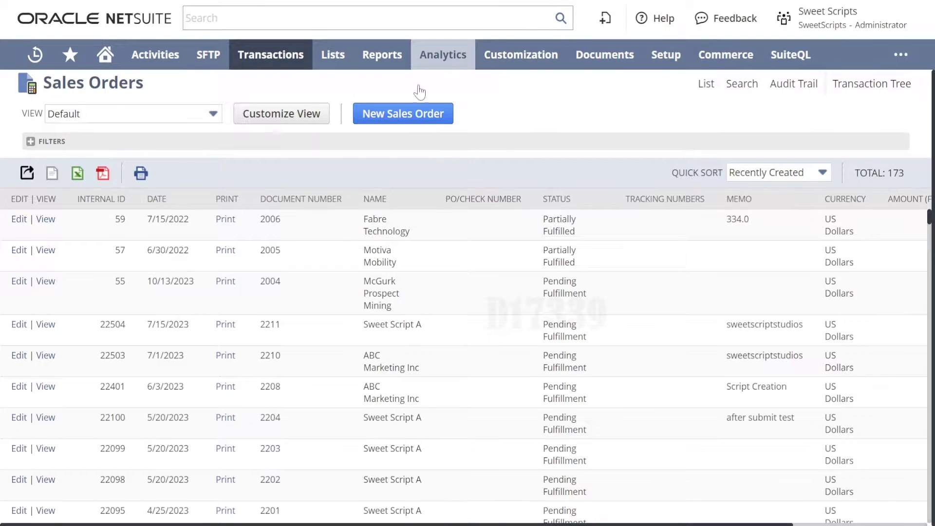
Return to the Sales Orders list and turn on its inline Edit mode.
{"action": "mouse_move", "coordinate": [382, 54]}
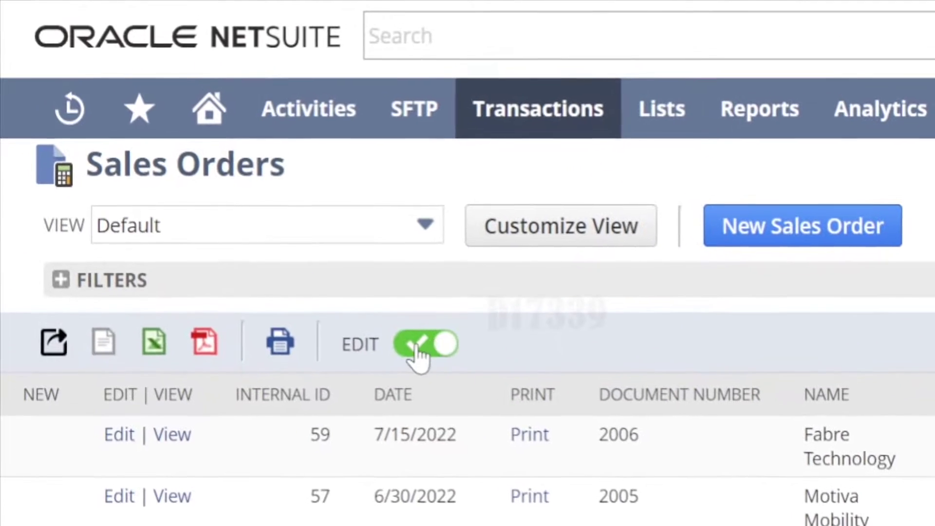
{"action": "left_click", "coordinate": [419, 350]}
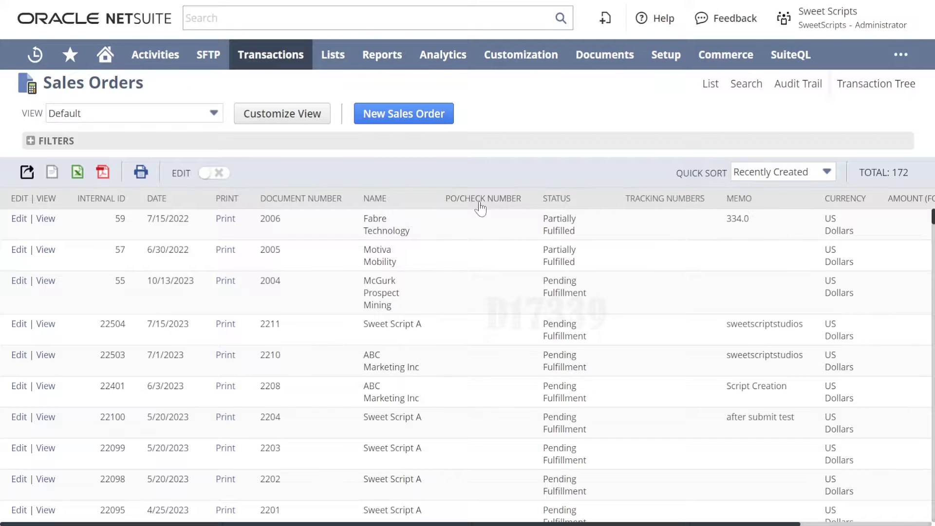
{"action": "left_click", "coordinate": [214, 174]}
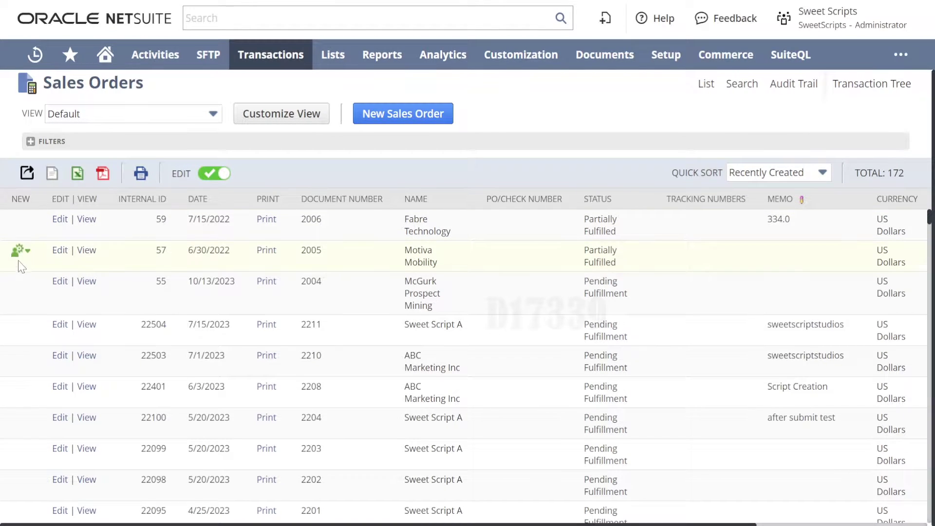
Select the Memo cells of nine consecutive sales orders, starting with the one dated 7/1/2023, and delete the selected records.
{"action": "mouse_move", "coordinate": [28, 252]}
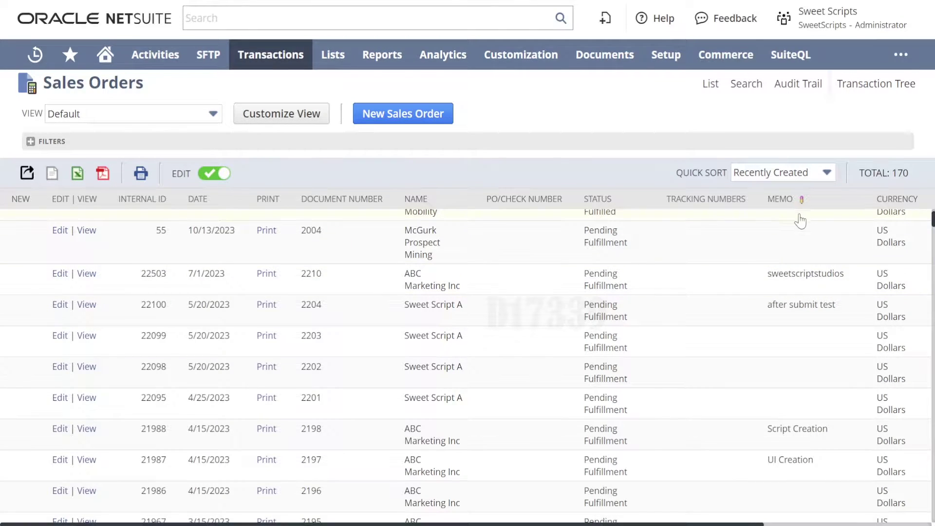
{"action": "left_click", "coordinate": [805, 287]}
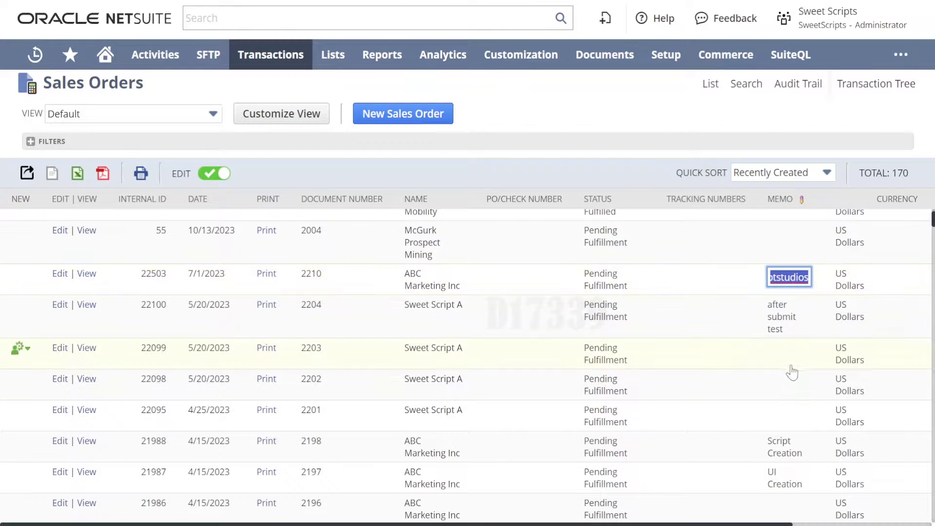
{"action": "left_click", "coordinate": [778, 359], "text": "ctrl"}
{"action": "left_click", "coordinate": [779, 388], "text": "ctrl"}
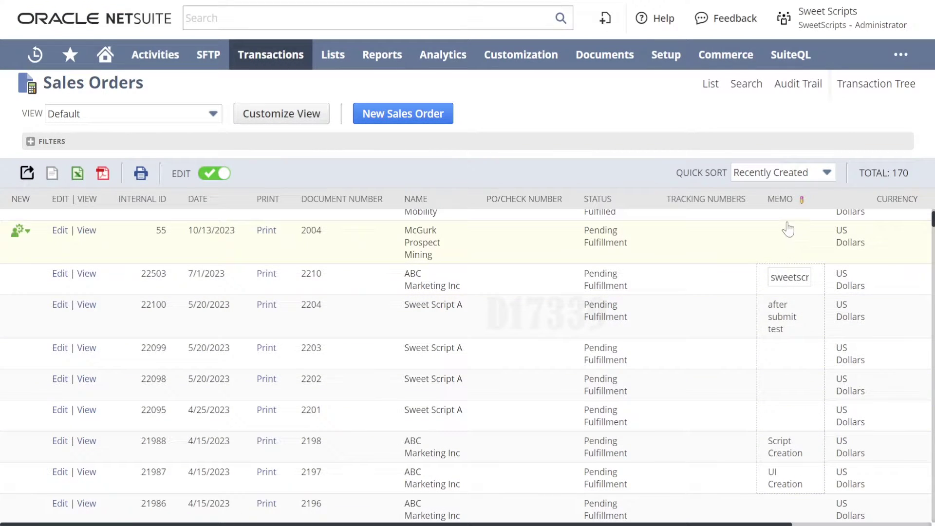
{"action": "scroll", "coordinate": [853, 349], "scroll_direction": "down", "scroll_amount": 1}
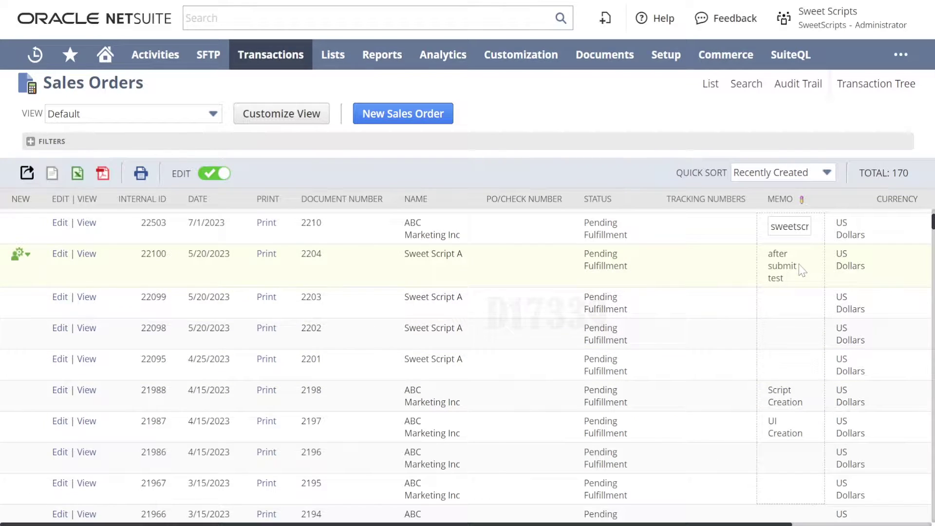
{"action": "key", "text": "Delete"}
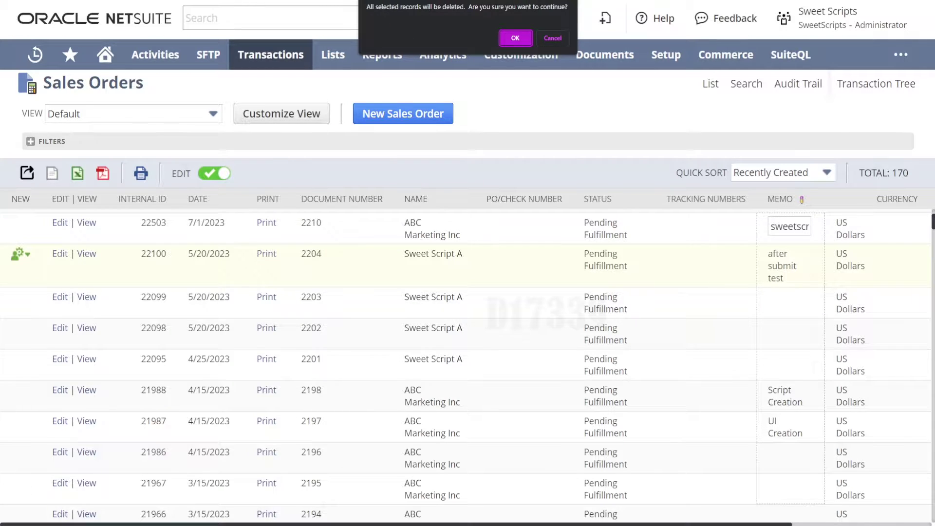
{"action": "left_click", "coordinate": [552, 38]}
{"action": "left_click", "coordinate": [26, 254]}
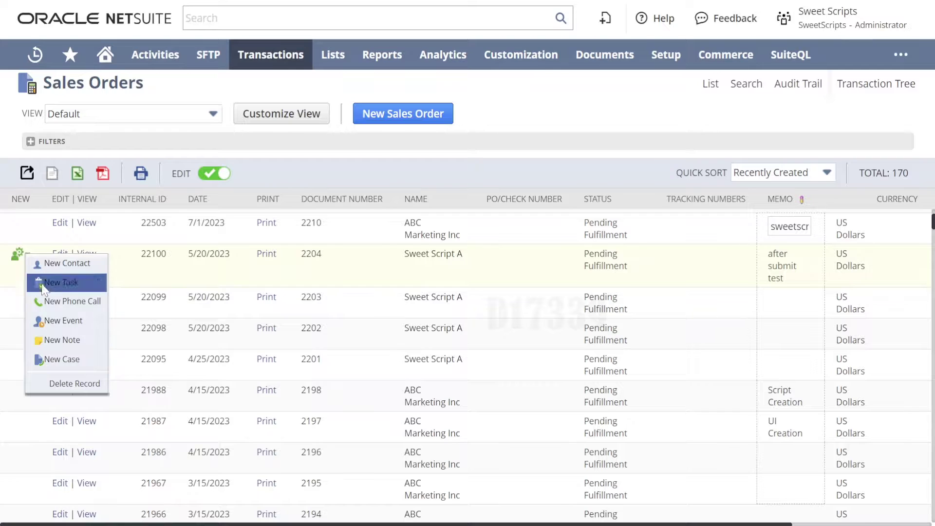
{"action": "left_click", "coordinate": [58, 387]}
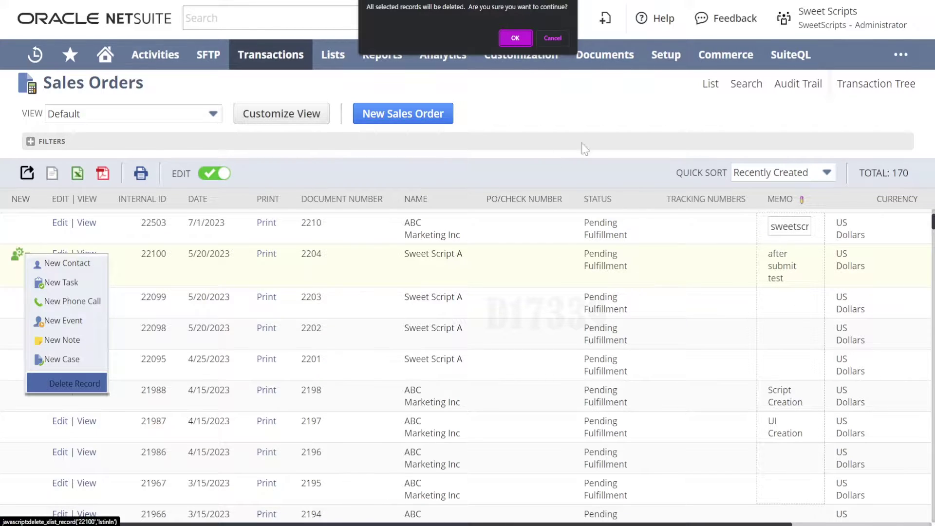
{"action": "left_click", "coordinate": [515, 38]}
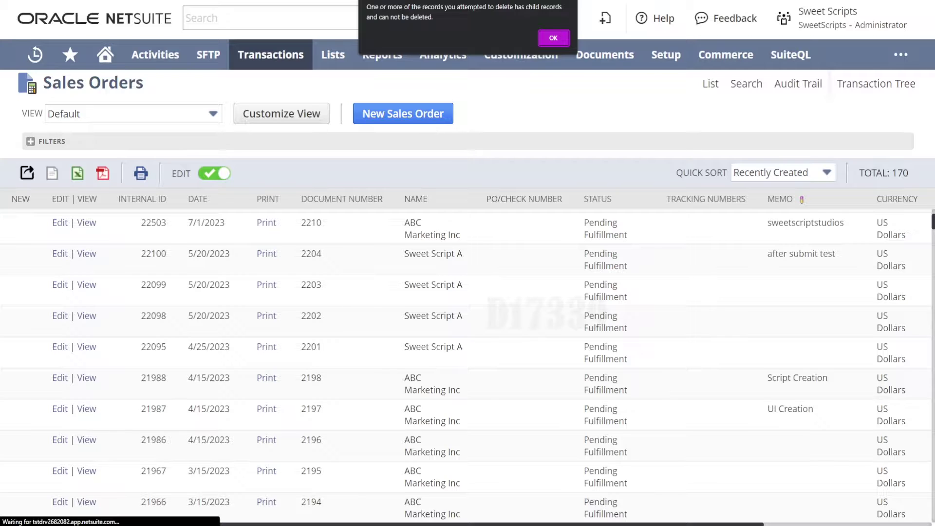
{"action": "left_click", "coordinate": [553, 38]}
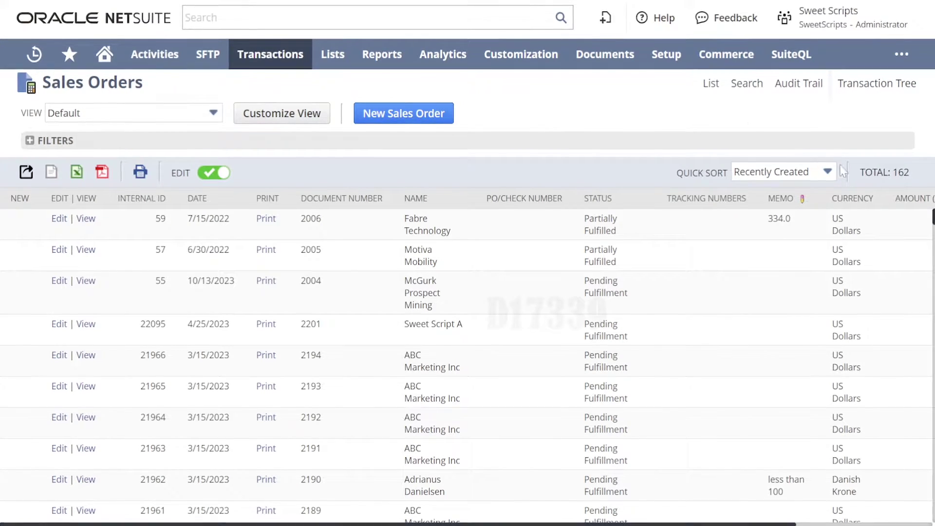
{"action": "left_click_drag", "start_coordinate": [910, 173], "coordinate": [892, 173]}
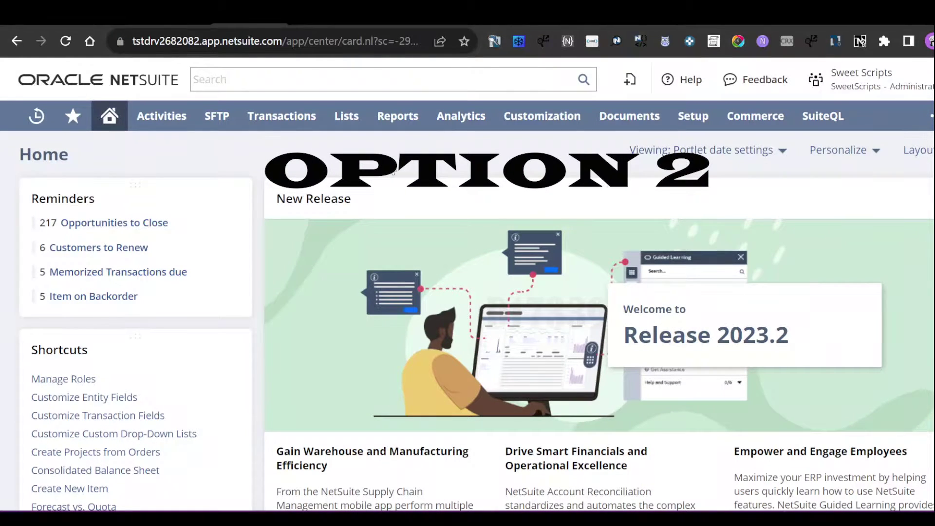
Open the Mass Updates page and look over its action categories.
{"action": "mouse_move", "coordinate": [346, 116]}
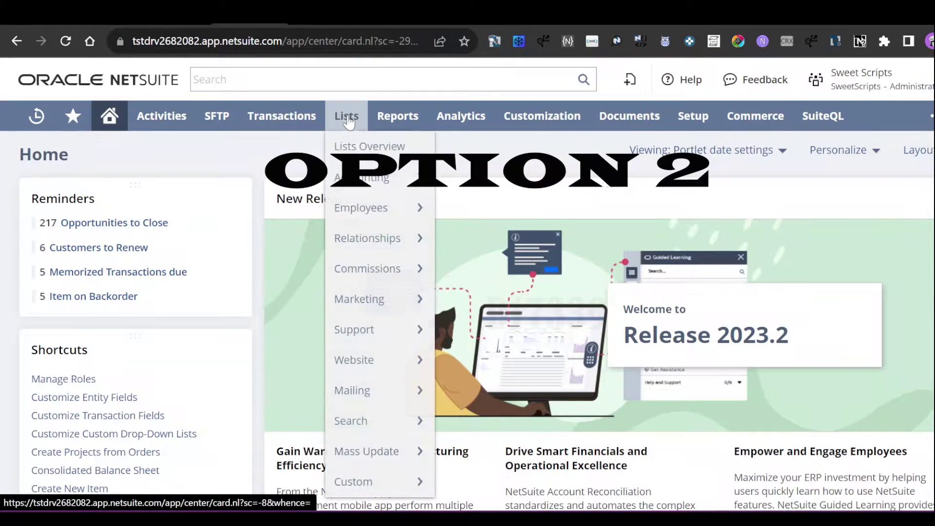
{"action": "mouse_move", "coordinate": [359, 459]}
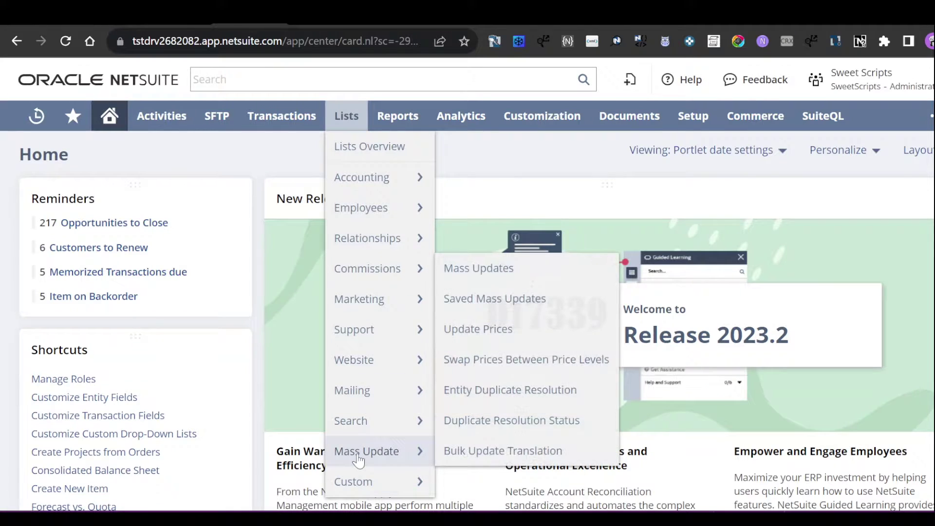
{"action": "left_click", "coordinate": [480, 268]}
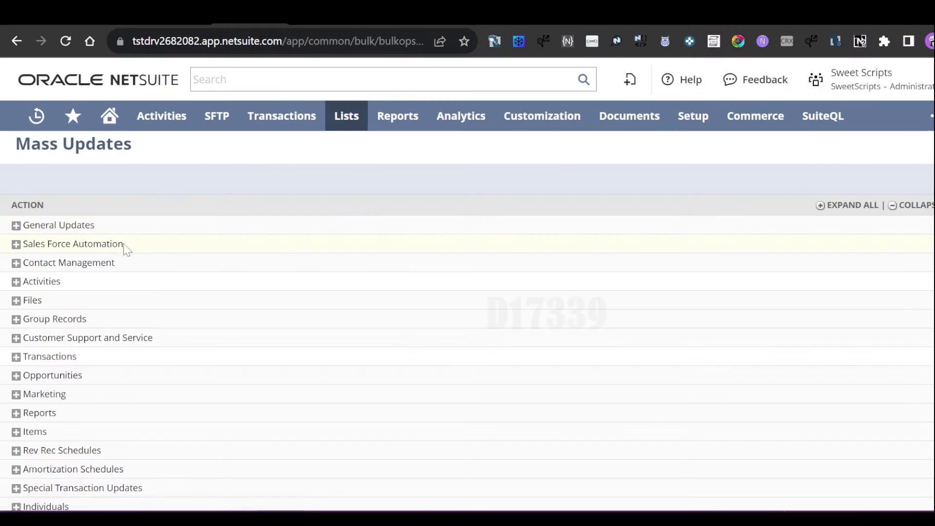
{"action": "scroll", "coordinate": [105, 328], "scroll_direction": "down", "scroll_amount": 3}
{"action": "scroll", "coordinate": [102, 325], "scroll_direction": "up", "scroll_amount": 3}
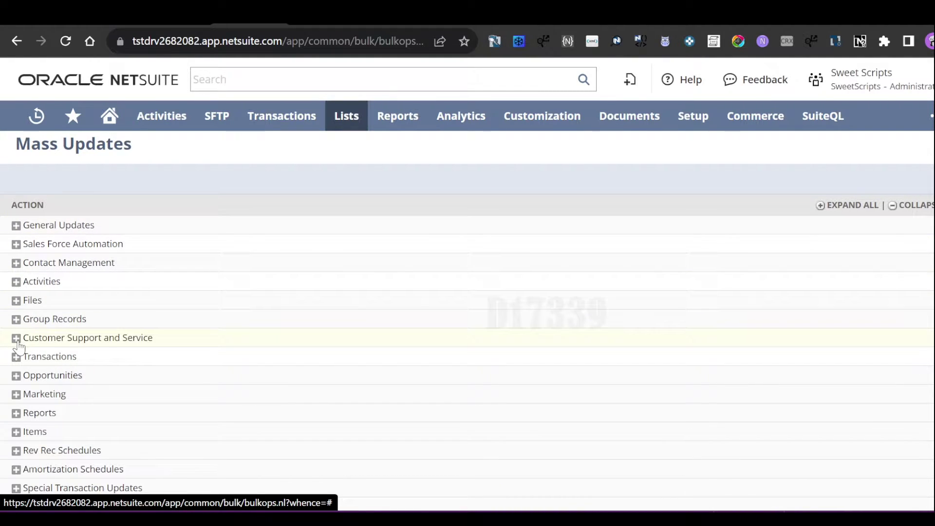
Expand the Customer Support and Service and General Updates categories and examine which delete and update actions they offer.
{"action": "left_click", "coordinate": [17, 341]}
{"action": "scroll", "coordinate": [130, 338], "scroll_direction": "down", "scroll_amount": 5}
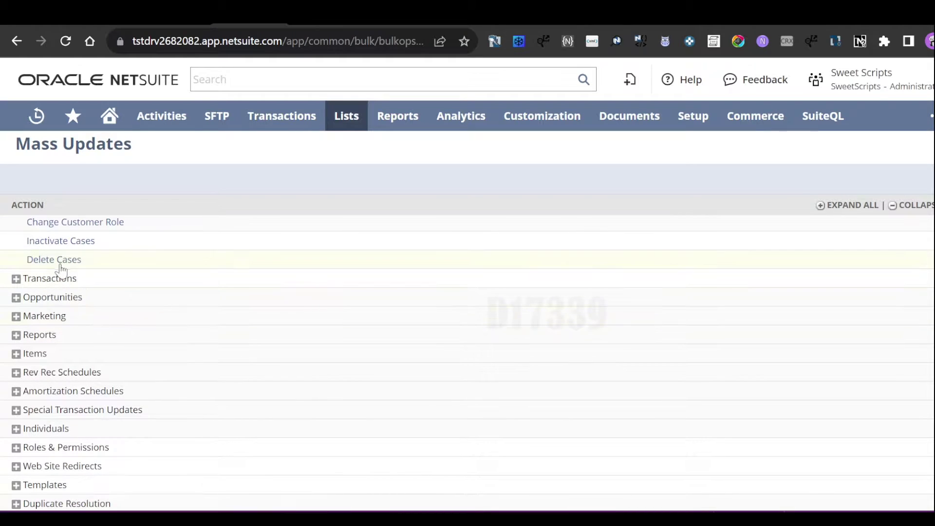
{"action": "scroll", "coordinate": [88, 319], "scroll_direction": "up", "scroll_amount": 5}
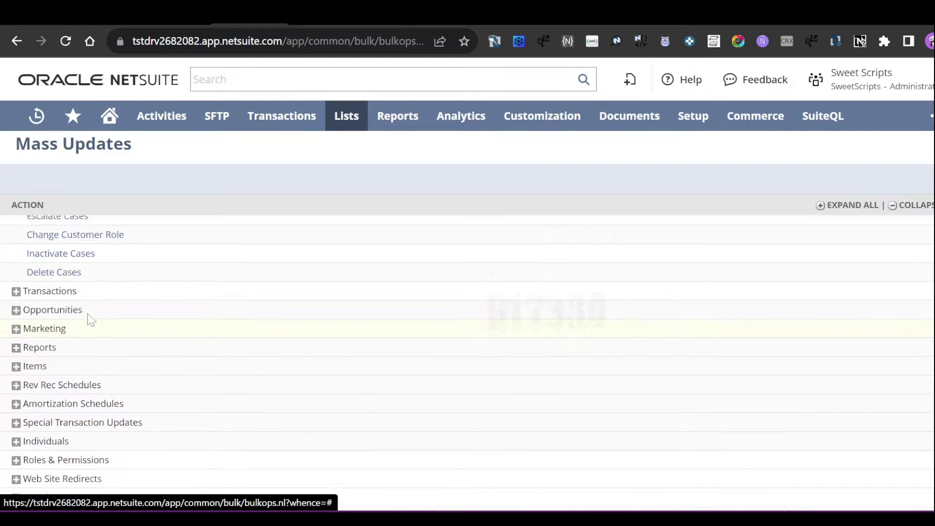
{"action": "left_click", "coordinate": [16, 226]}
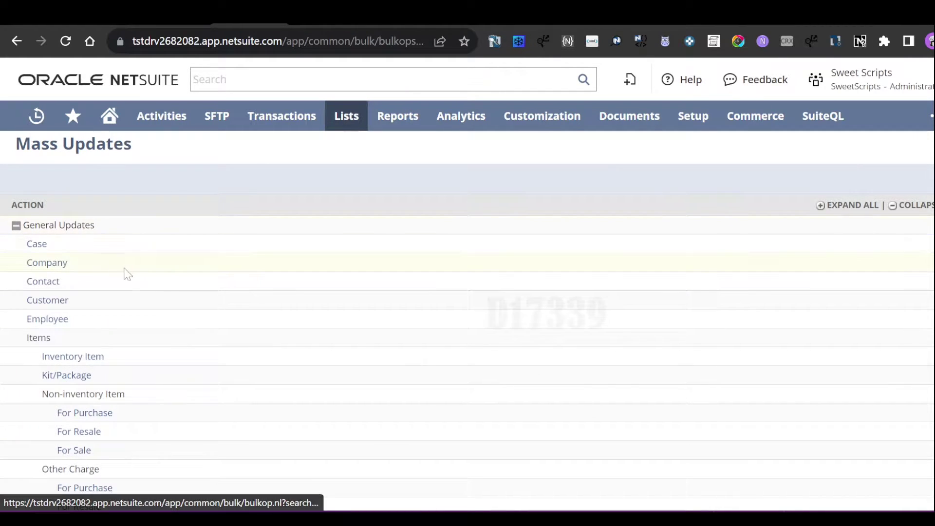
{"action": "scroll", "coordinate": [126, 272], "scroll_direction": "down", "scroll_amount": 15}
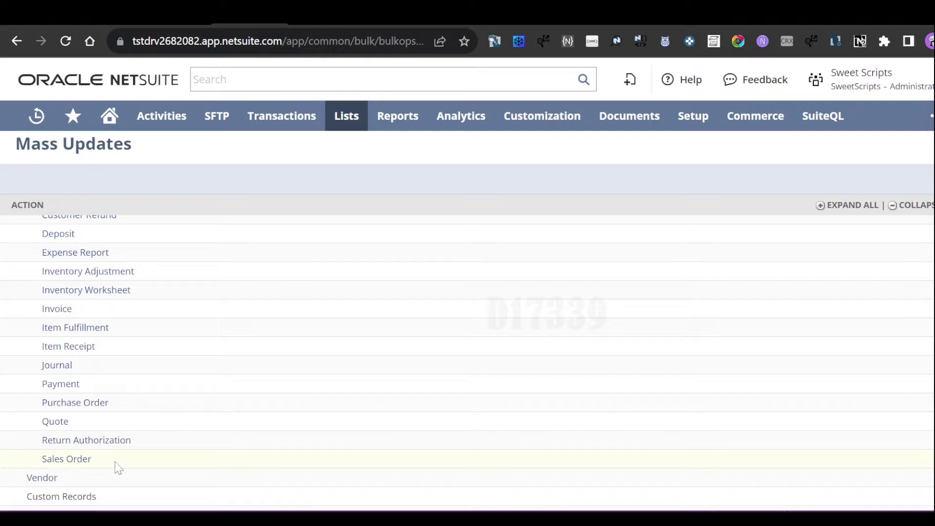
{"action": "scroll", "coordinate": [184, 403], "scroll_direction": "up", "scroll_amount": 15}
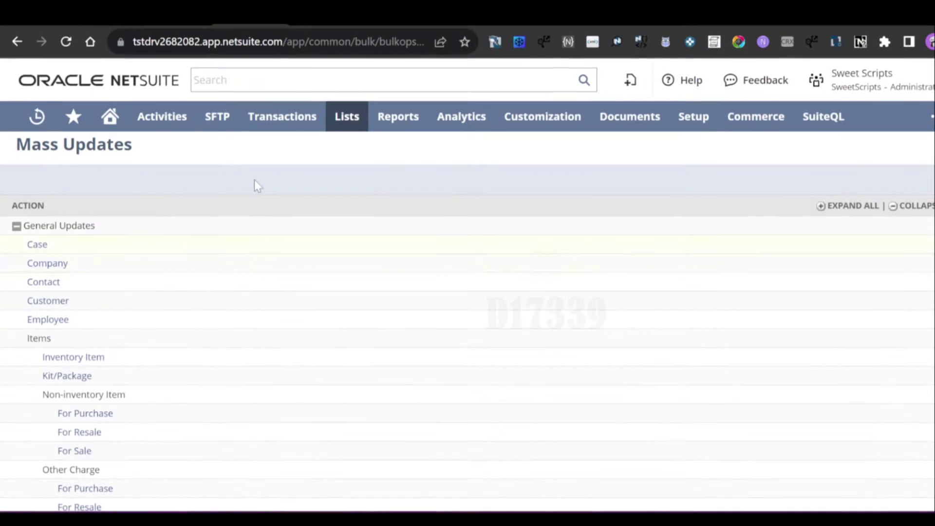
Switch to the SuiteAnswers article on mass deletes and read the Available Deletions table.
{"action": "left_click", "coordinate": [304, 23]}
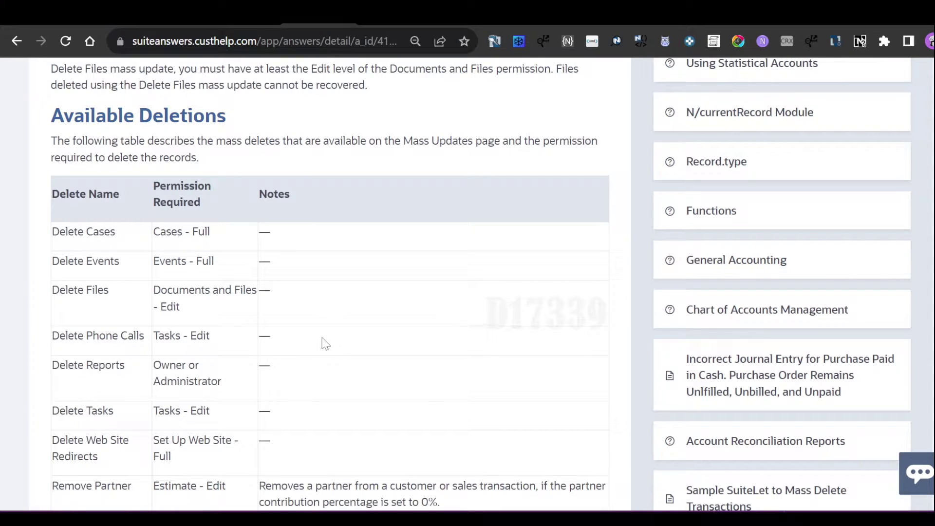
{"action": "scroll", "coordinate": [327, 326], "scroll_direction": "down", "scroll_amount": 2}
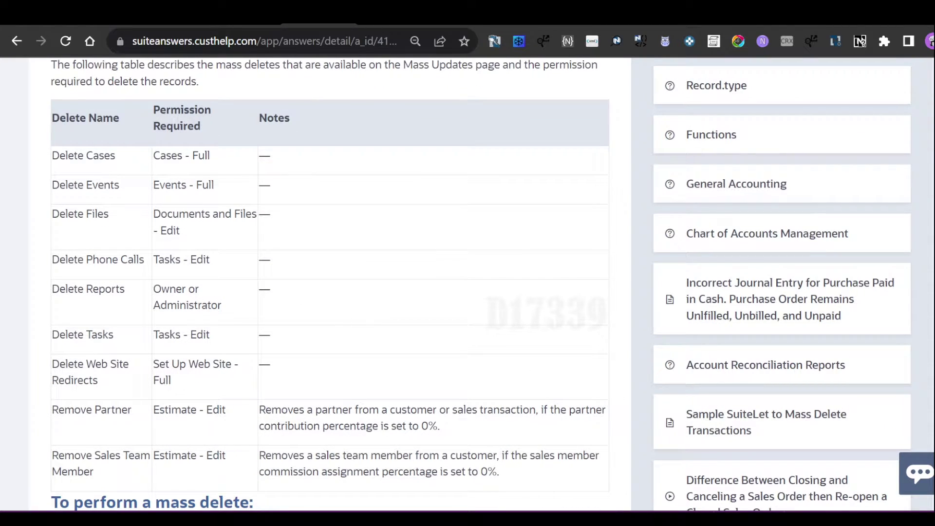
Read the last rows of the mass deletes table and the first instructions for performing a mass delete.
{"action": "scroll", "coordinate": [104, 388], "scroll_direction": "down", "scroll_amount": 2}
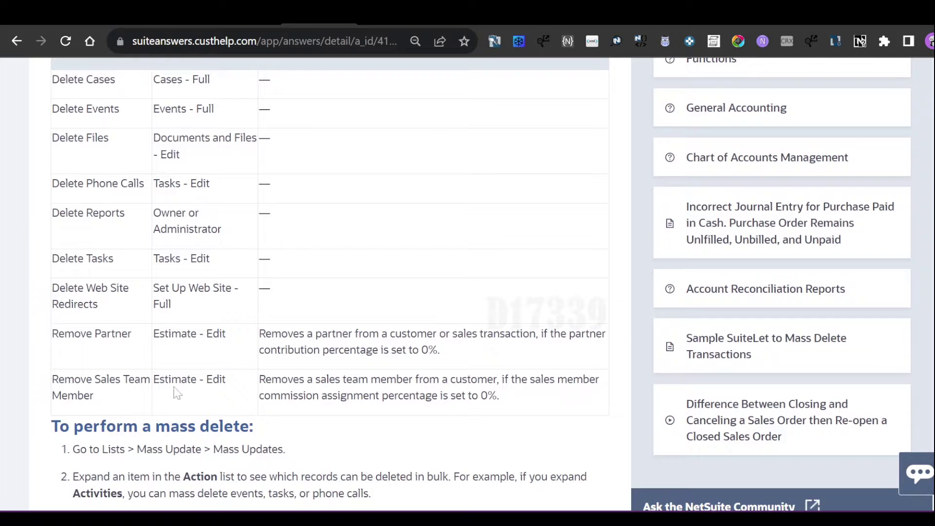
{"action": "scroll", "coordinate": [296, 335], "scroll_direction": "up", "scroll_amount": 4}
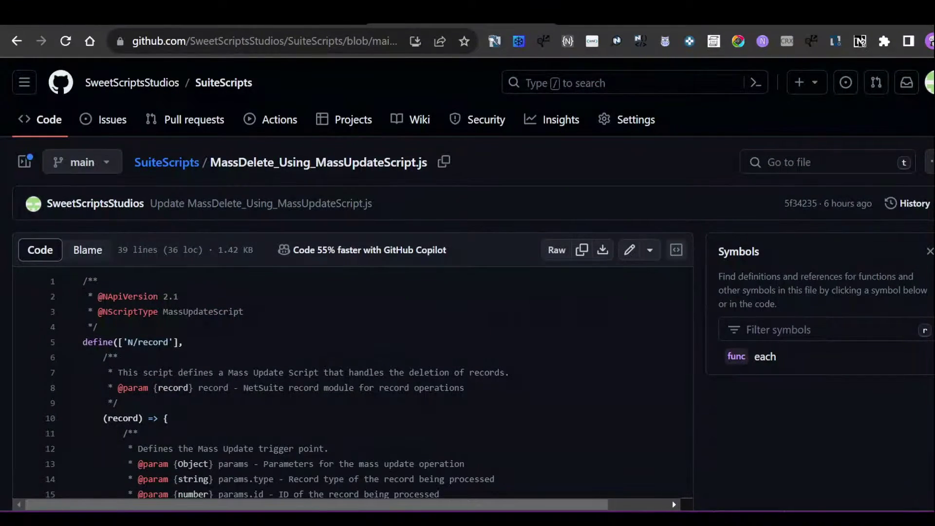
Switch to the GitHub page of MassDelete_Using_MassUpdateScript.js and read through the mass delete script's code.
{"action": "scroll", "coordinate": [351, 341], "scroll_direction": "down", "scroll_amount": 5}
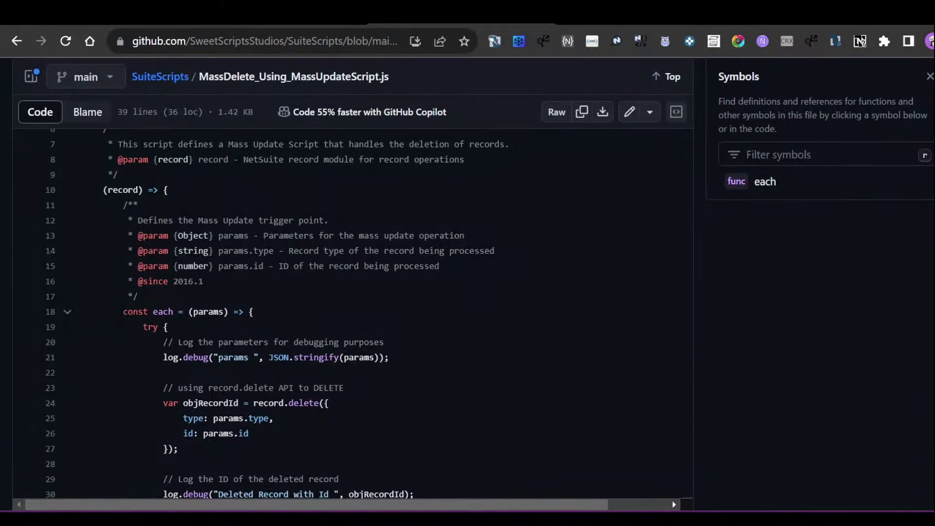
{"action": "scroll", "coordinate": [351, 312], "scroll_direction": "down", "scroll_amount": 2}
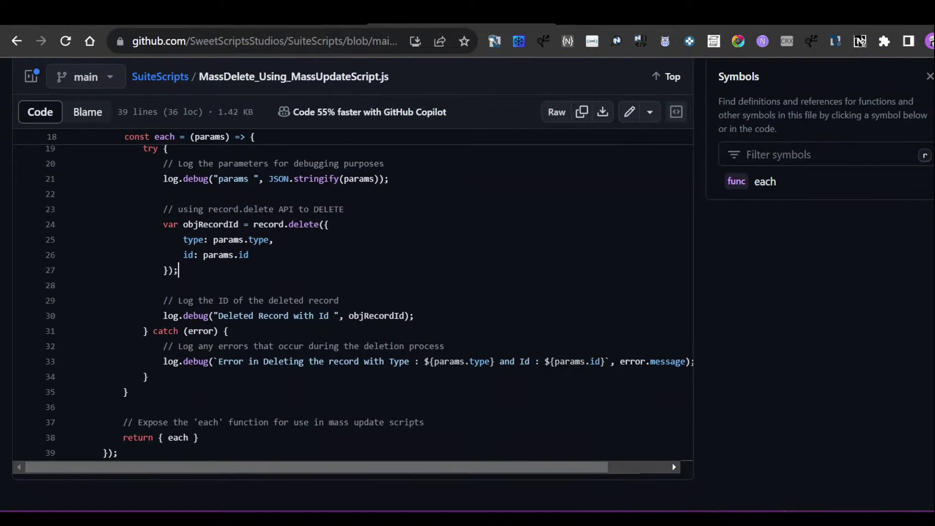
{"action": "scroll", "coordinate": [584, 244], "scroll_direction": "up", "scroll_amount": 8}
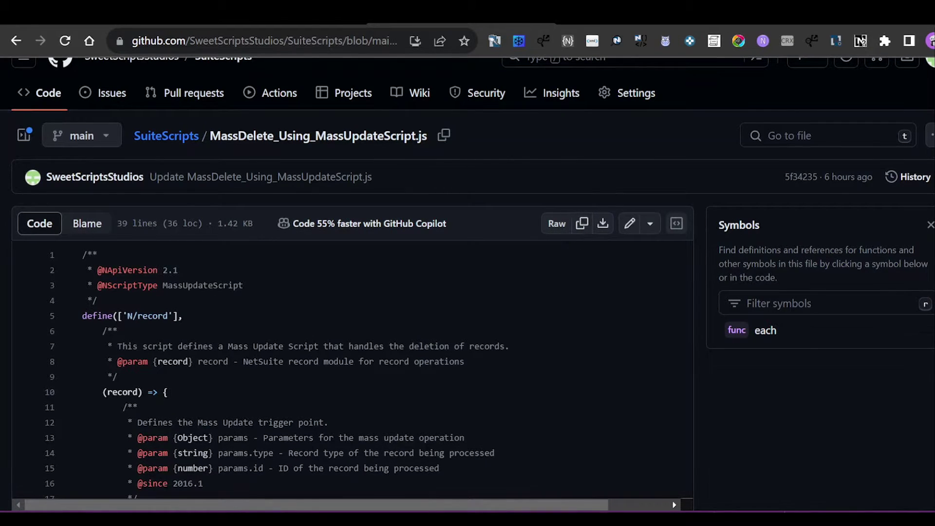
{"action": "left_click", "coordinate": [581, 226]}
{"action": "scroll", "coordinate": [350, 312], "scroll_direction": "down", "scroll_amount": 5}
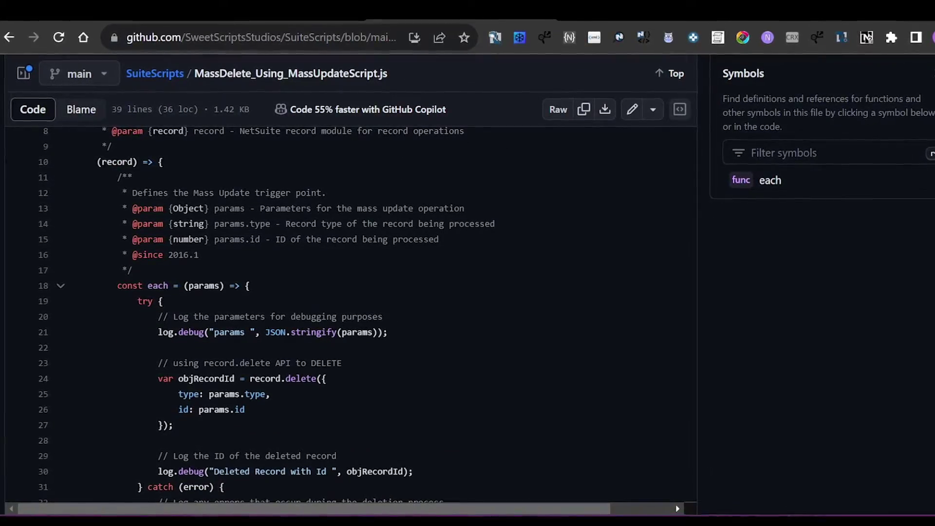
{"action": "scroll", "coordinate": [351, 311], "scroll_direction": "down", "scroll_amount": 1}
{"action": "scroll", "coordinate": [351, 311], "scroll_direction": "down", "scroll_amount": 3}
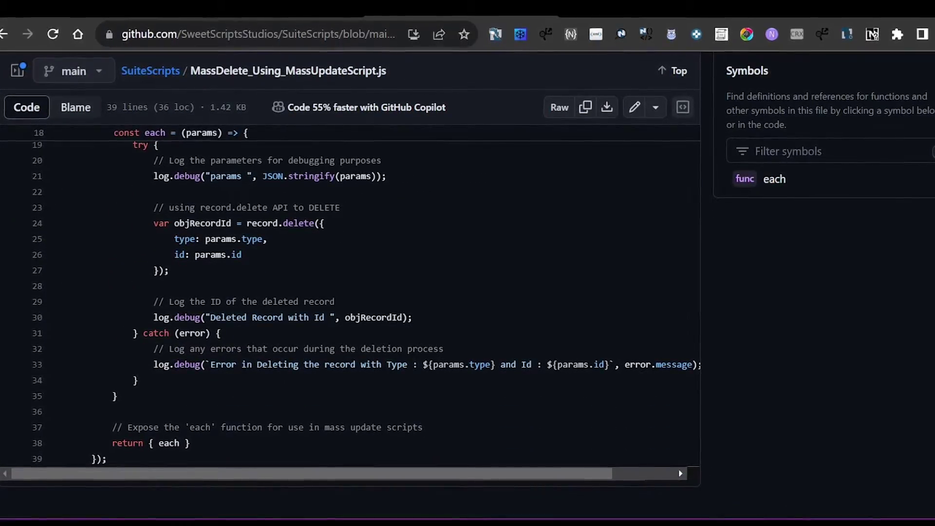
{"action": "scroll", "coordinate": [580, 247], "scroll_direction": "up", "scroll_amount": 10}
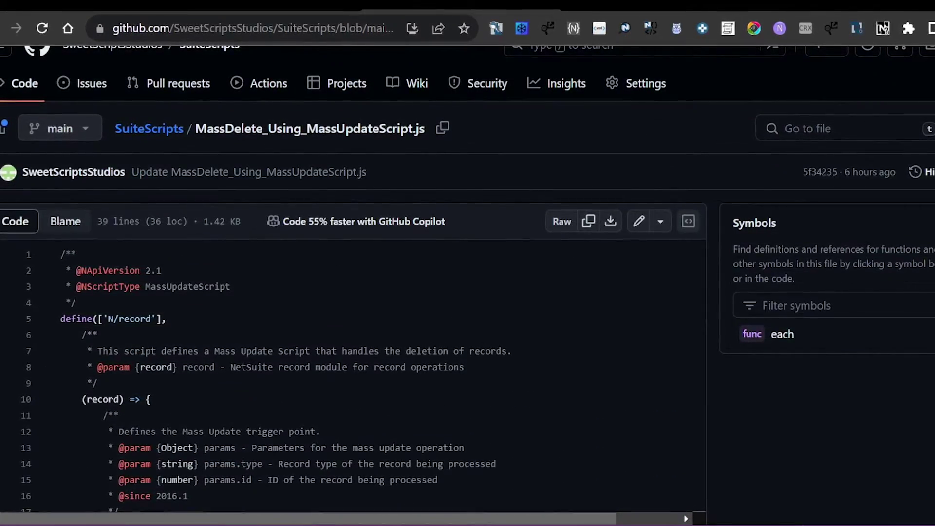
Copy the whole MassDelete_Using_MassUpdateScript.js code and paste it into a new Notepad++ document.
{"action": "left_click", "coordinate": [588, 221]}
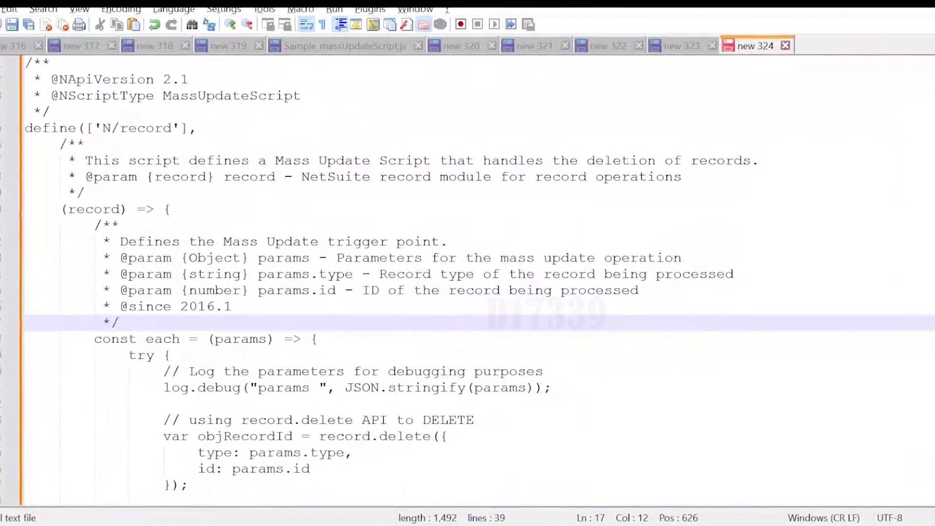
{"action": "key", "text": "ctrl+n"}
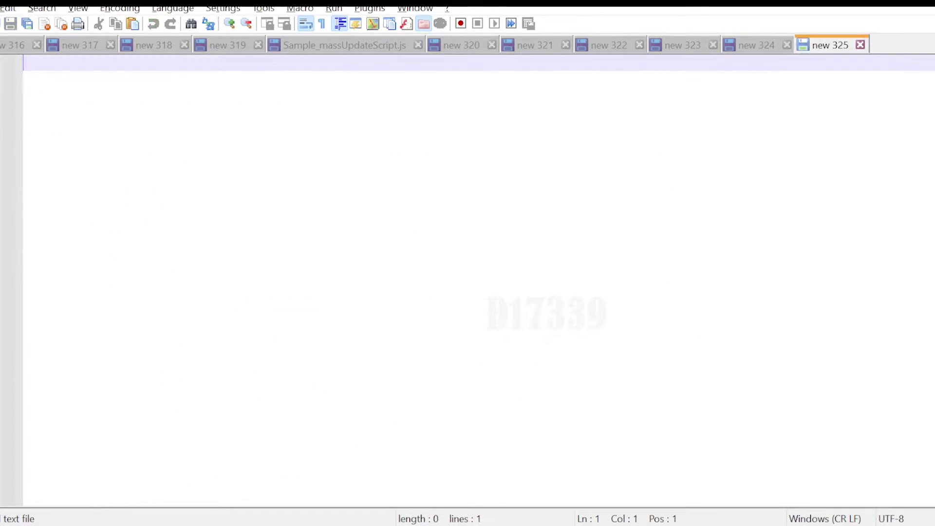
{"action": "key", "text": "ctrl+v"}
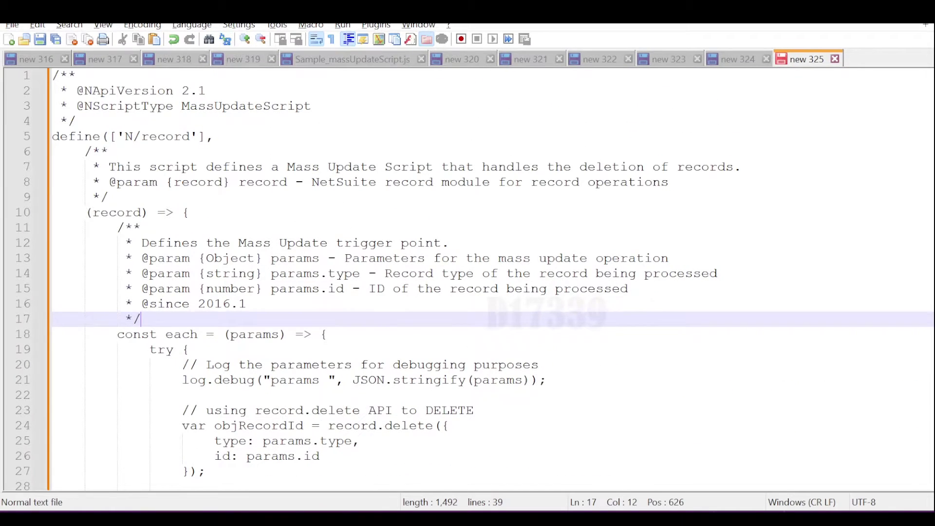
{"action": "left_click", "coordinate": [473, 410]}
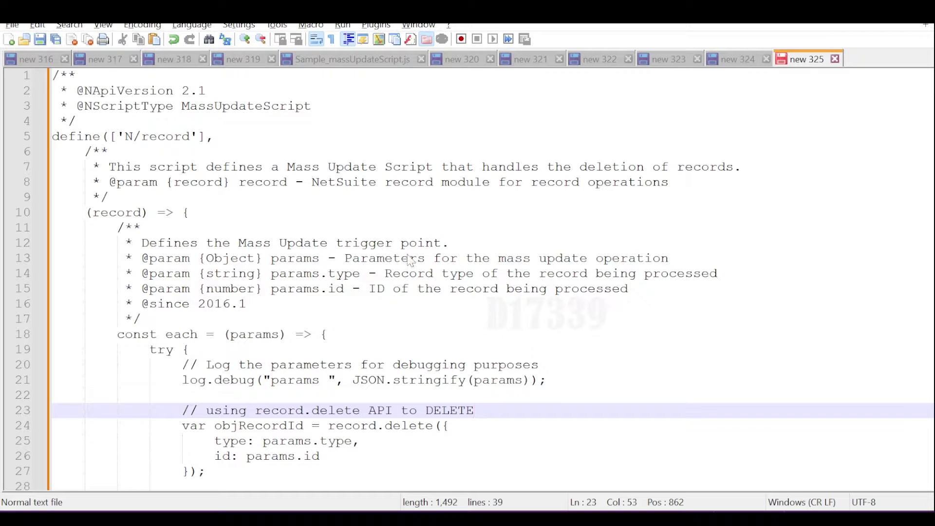
Save the pasted code as a JavaScript file named deleterecordsinmass.
{"action": "key", "text": "ctrl+s"}
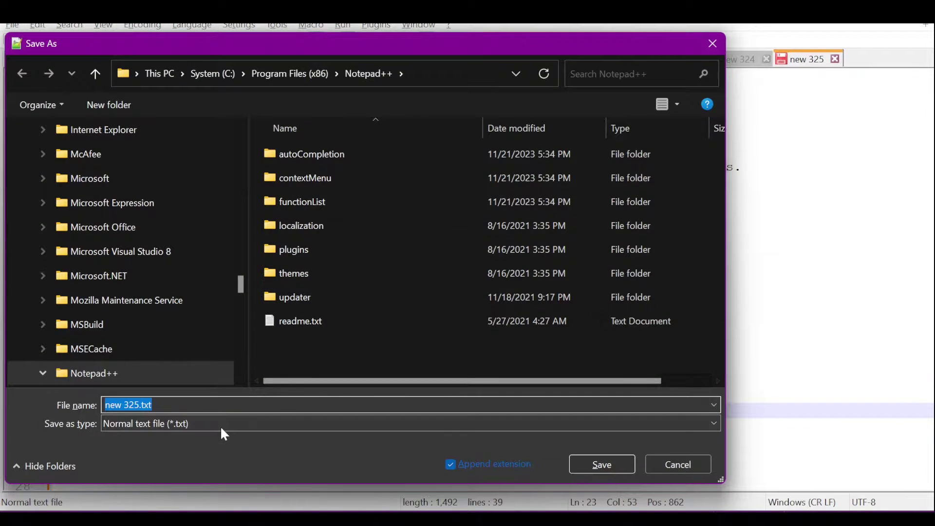
{"action": "left_click", "coordinate": [222, 428]}
{"action": "scroll", "coordinate": [218, 221], "scroll_direction": "down", "scroll_amount": 2}
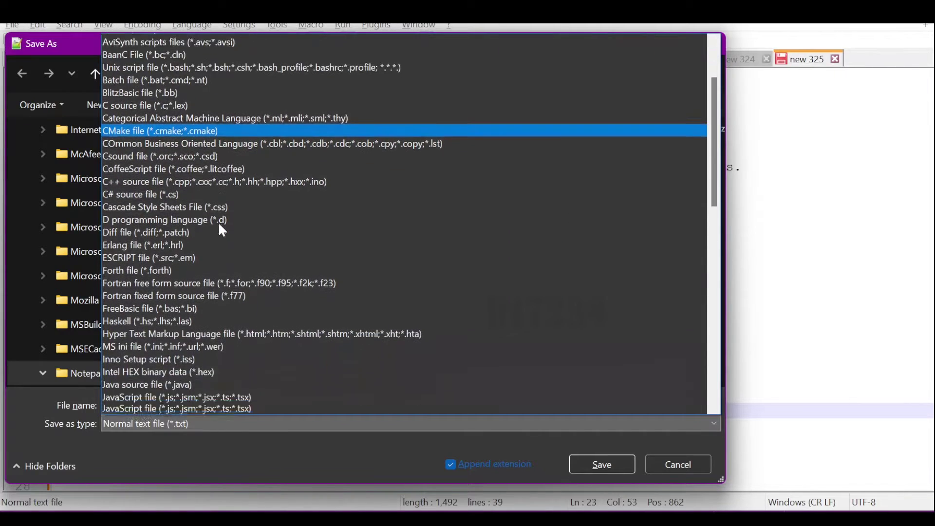
{"action": "scroll", "coordinate": [218, 221], "scroll_direction": "down", "scroll_amount": 5}
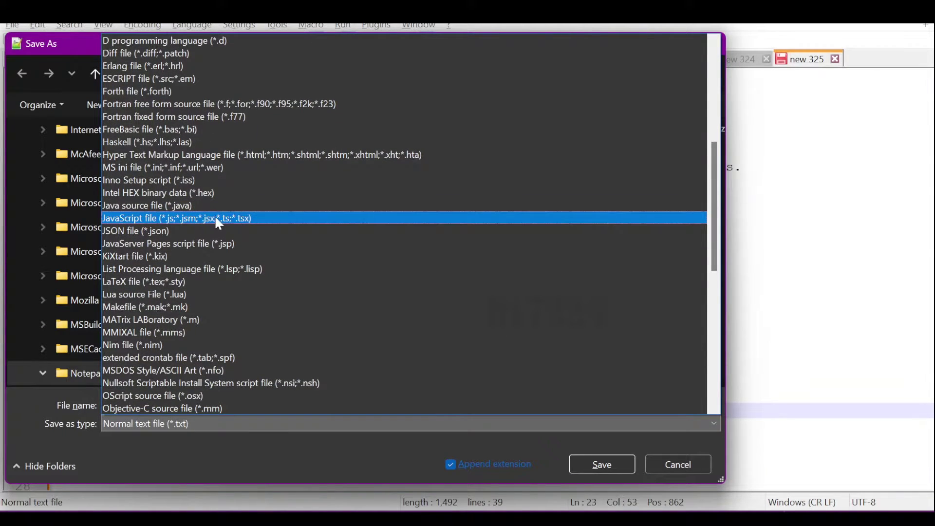
{"action": "left_click", "coordinate": [217, 219]}
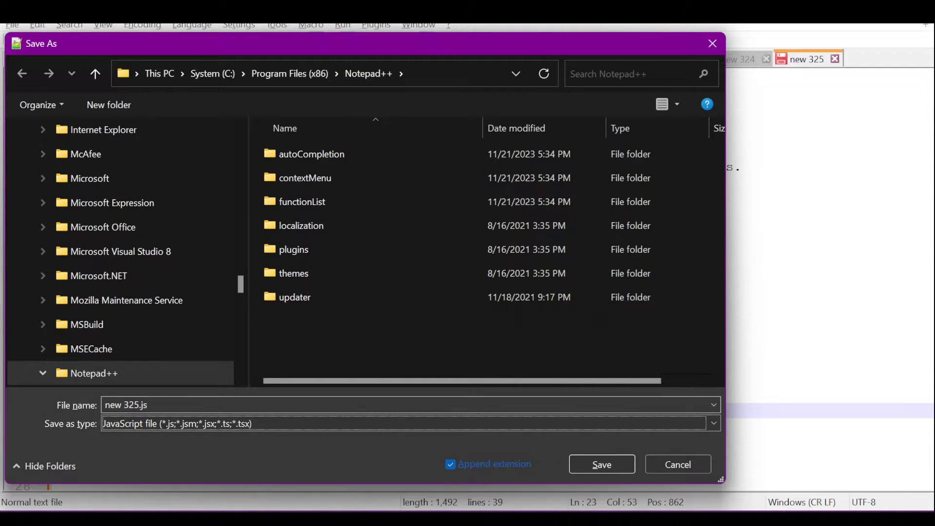
{"action": "left_click", "coordinate": [129, 406]}
{"action": "type", "text": "deleterecordsinmass"}
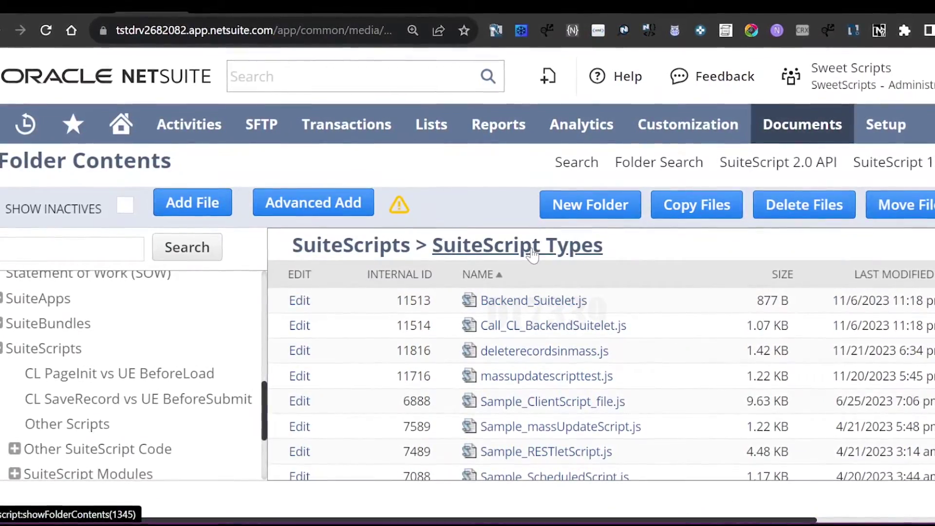
Copy the file name deleterecordsinmass.js from NetSuite's SuiteScript Types folder and open the page for creating a new script.
{"action": "left_click_drag", "start_coordinate": [612, 352], "coordinate": [482, 352]}
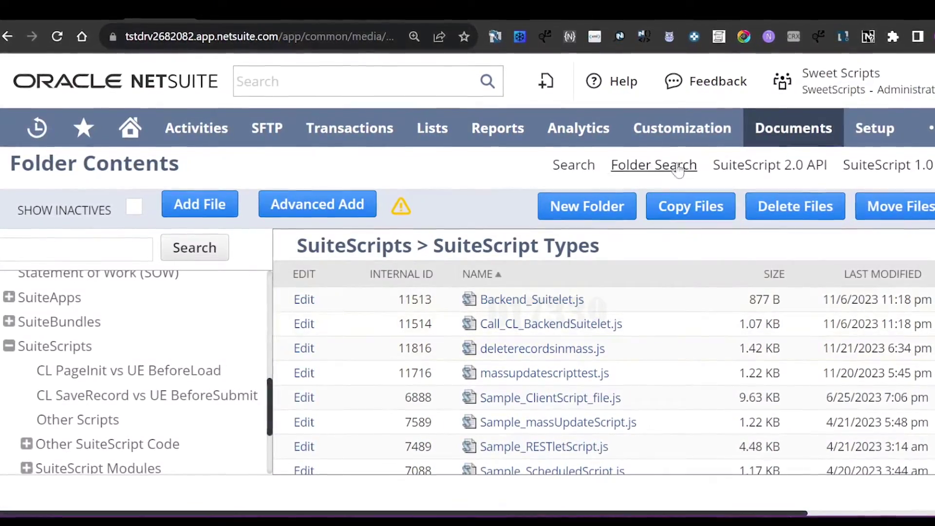
{"action": "mouse_move", "coordinate": [680, 130]}
{"action": "mouse_move", "coordinate": [673, 248]}
{"action": "mouse_move", "coordinate": [674, 286]}
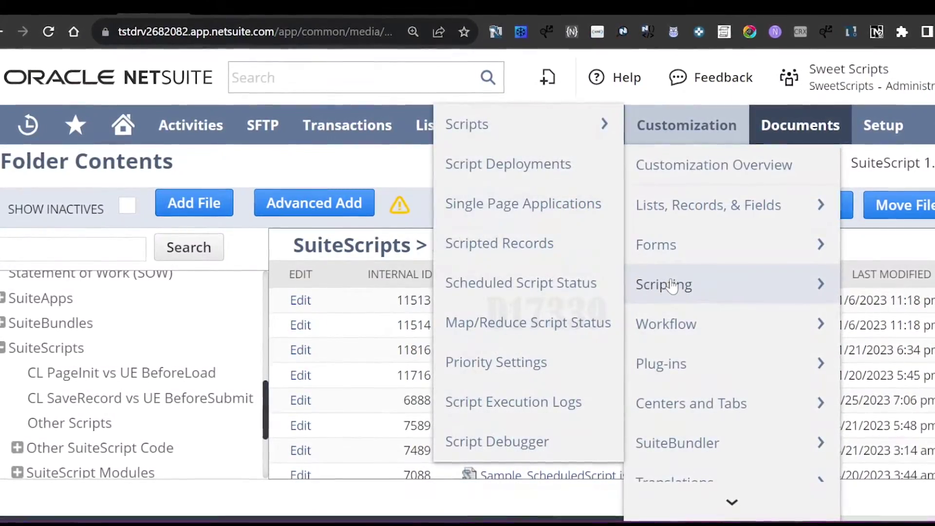
{"action": "mouse_move", "coordinate": [527, 132]}
{"action": "left_click", "coordinate": [651, 123]}
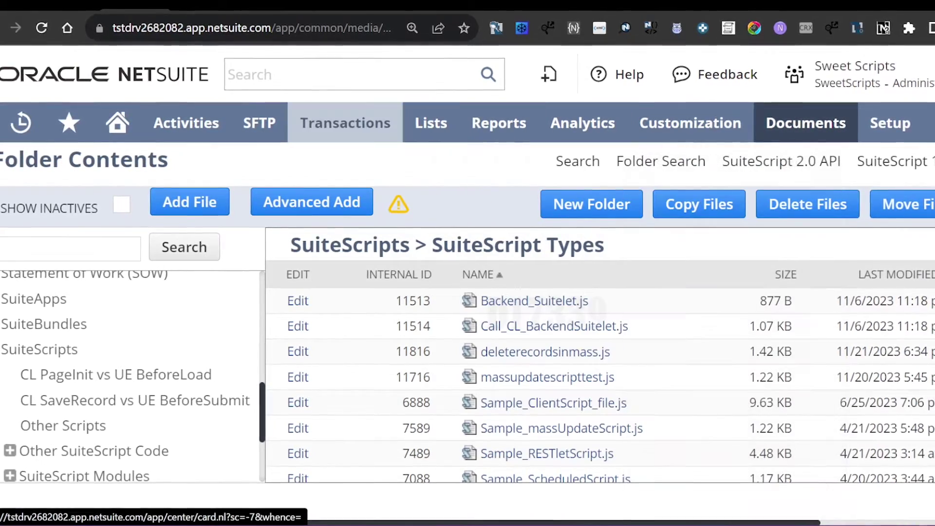
Choose deleterecordsinmass.js as the script file and create its script record.
{"action": "left_click", "coordinate": [107, 264]}
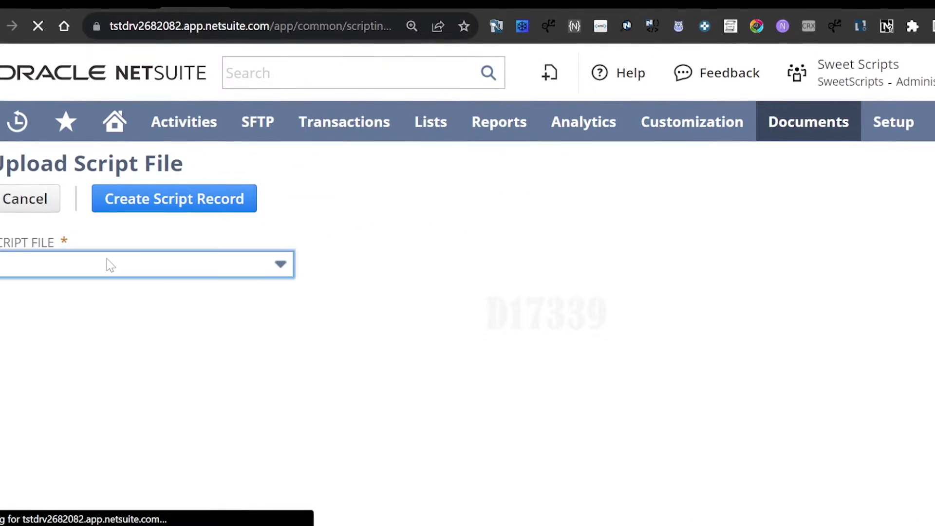
{"action": "left_click", "coordinate": [107, 266]}
{"action": "key", "text": "ctrl+v"}
{"action": "left_click", "coordinate": [102, 334]}
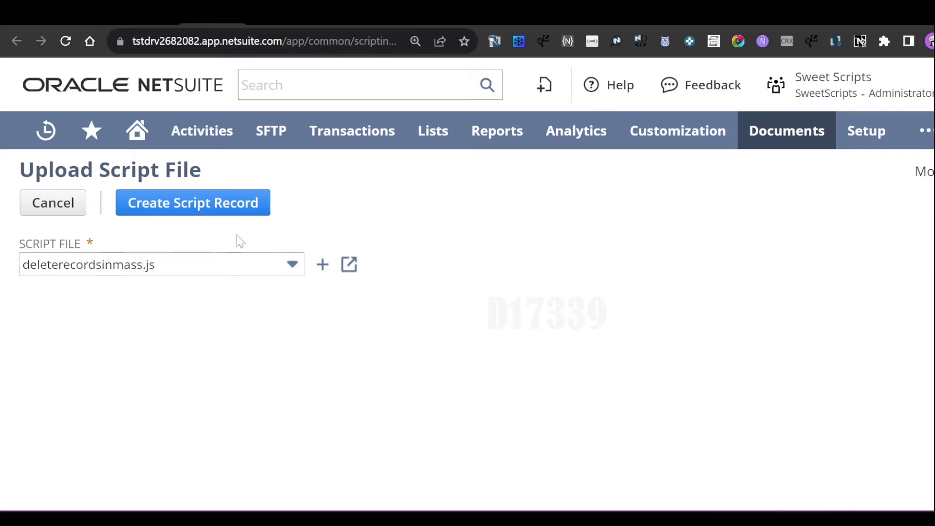
{"action": "left_click", "coordinate": [210, 200]}
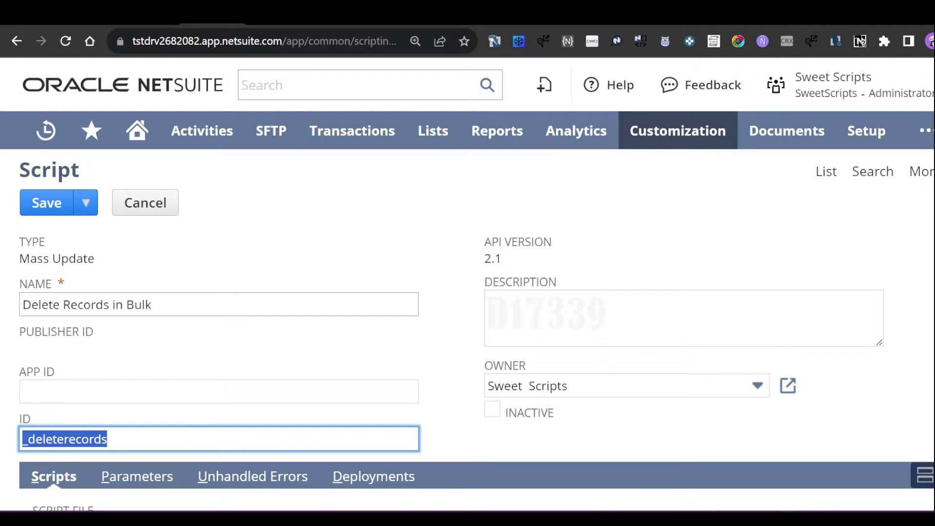
Name the script Delete Records in Bulk with the ID _deleterecords, and save it to start its deployment.
{"action": "left_click", "coordinate": [249, 271]}
{"action": "scroll", "coordinate": [253, 269], "scroll_direction": "down", "scroll_amount": 1}
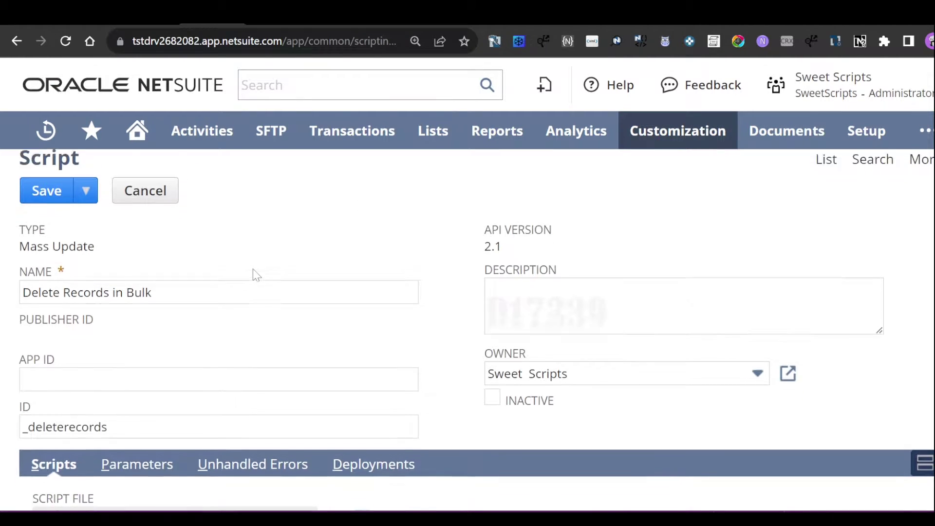
{"action": "left_click", "coordinate": [253, 228]}
{"action": "scroll", "coordinate": [251, 276], "scroll_direction": "up", "scroll_amount": 1}
{"action": "left_click", "coordinate": [194, 438]}
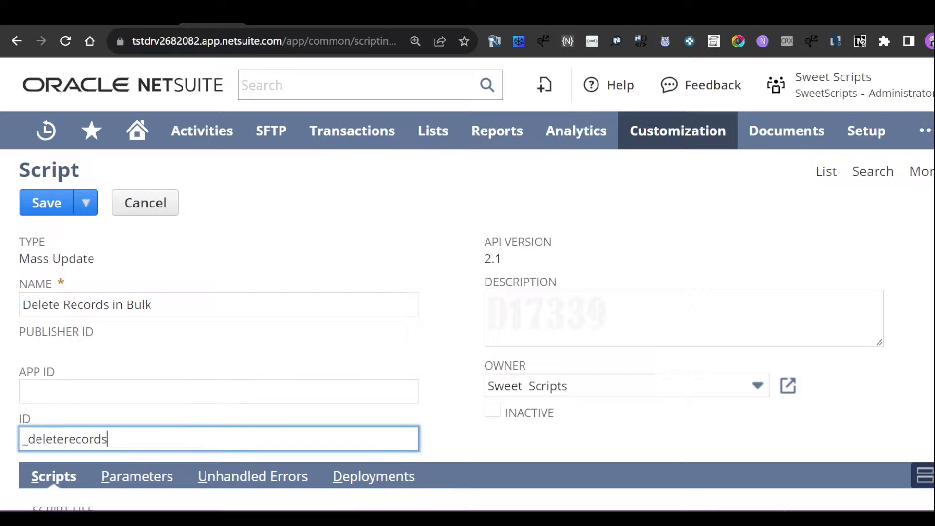
{"action": "mouse_move", "coordinate": [86, 204]}
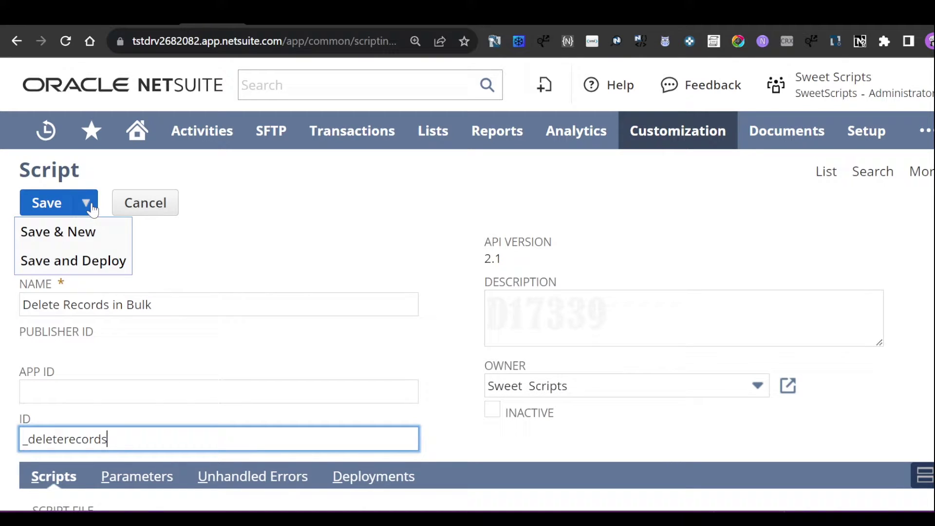
{"action": "left_click", "coordinate": [79, 260]}
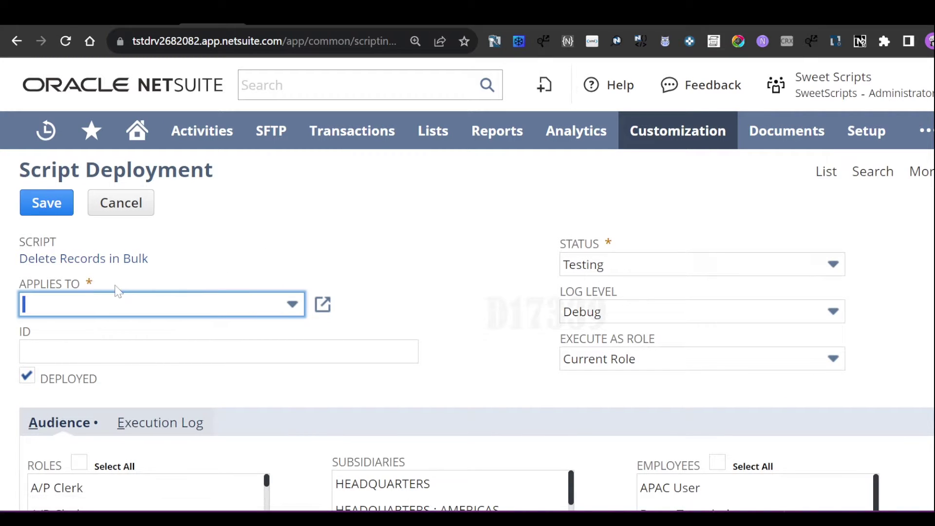
Apply the script deployment to Sales Order and set its ID to _deleterecords_so.
{"action": "left_click", "coordinate": [81, 310]}
{"action": "type", "text": "Sales Order"}
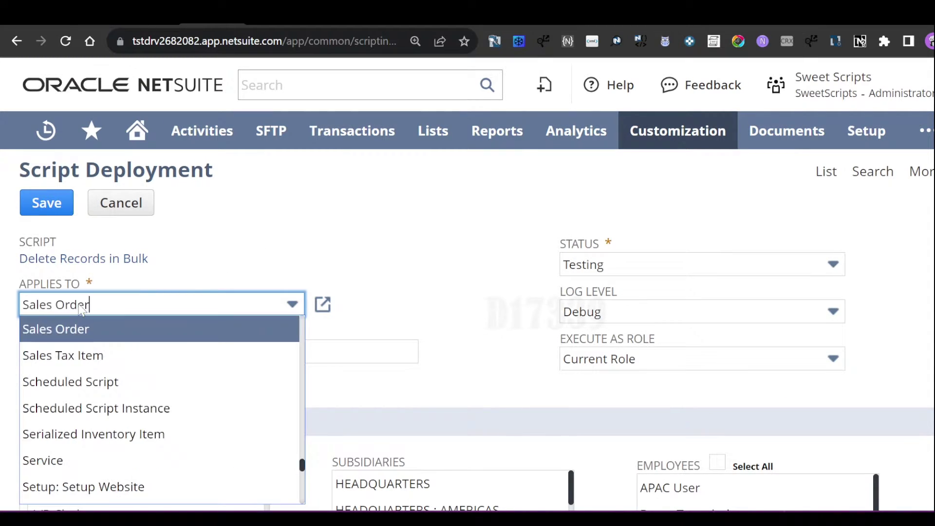
{"action": "key", "text": "Tab"}
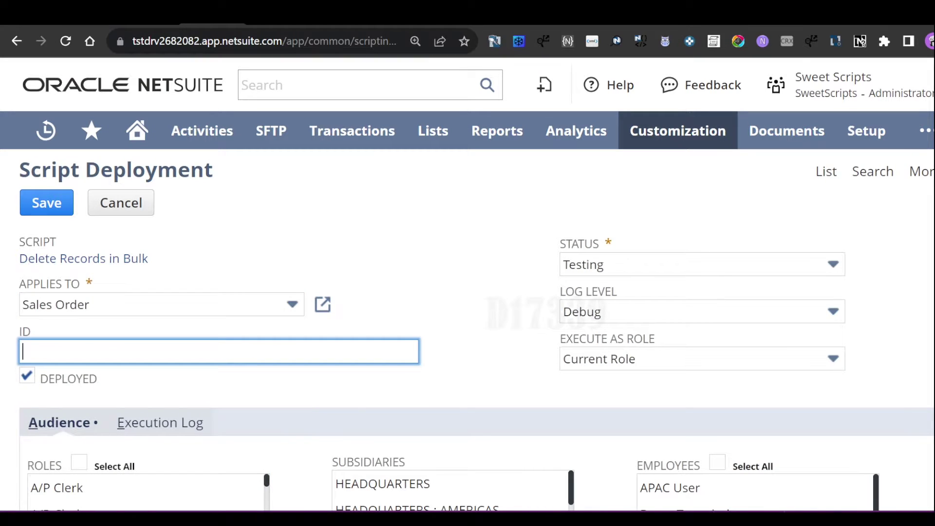
{"action": "key", "text": "ctrl+v"}
{"action": "type", "text": "_"}
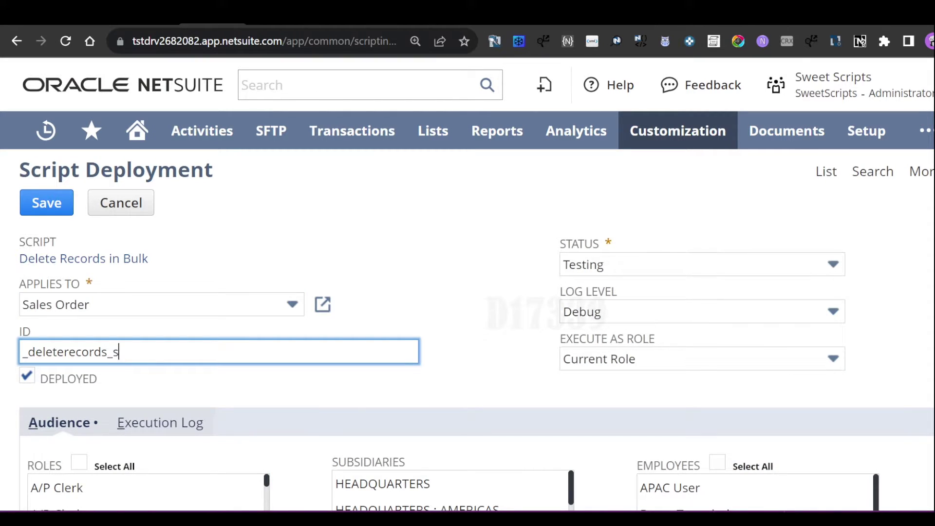
{"action": "key", "text": "Tab"}
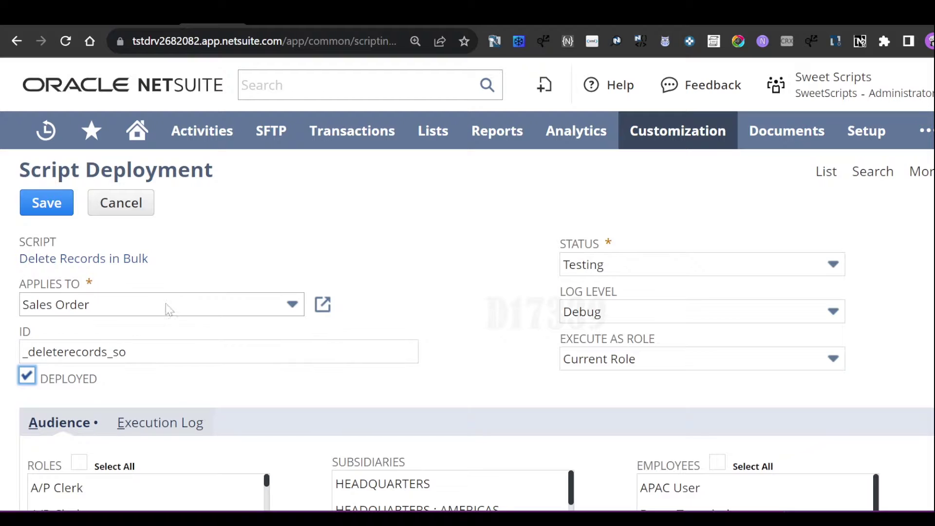
{"action": "left_click", "coordinate": [280, 252]}
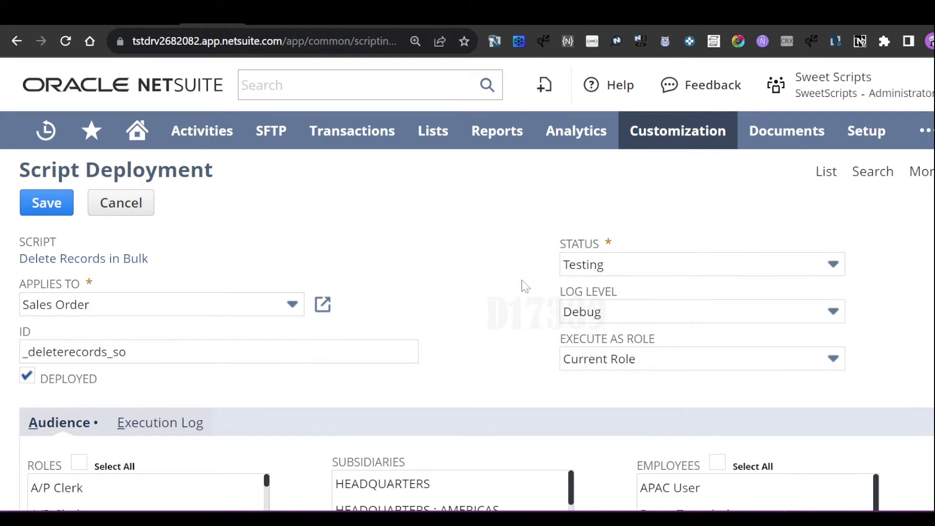
Review the deployment's Execute As Role choices and Audience settings, leaving Current Role selected.
{"action": "scroll", "coordinate": [525, 287], "scroll_direction": "down", "scroll_amount": 2}
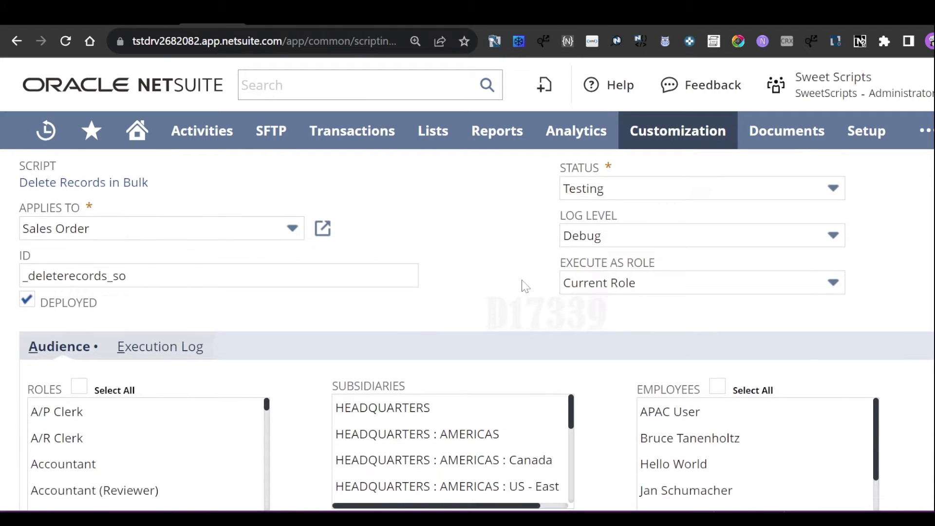
{"action": "scroll", "coordinate": [525, 287], "scroll_direction": "up", "scroll_amount": 2}
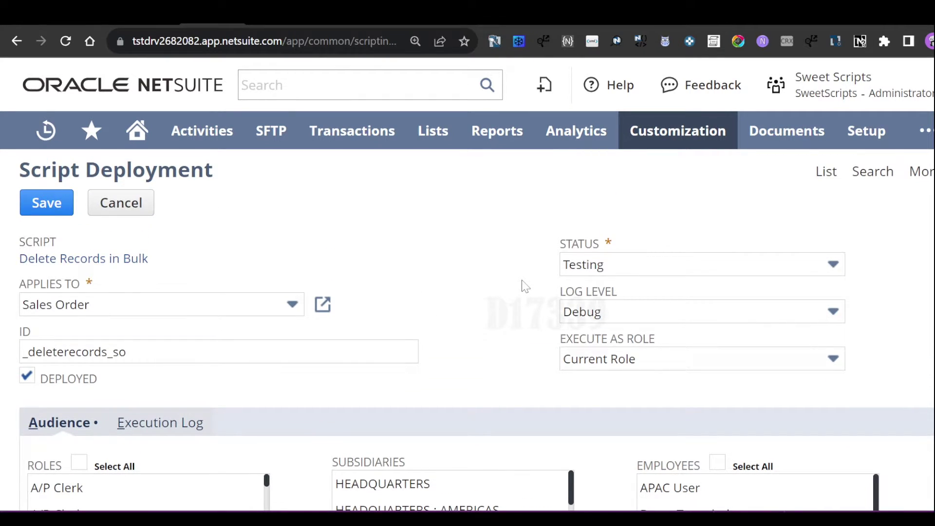
{"action": "left_click", "coordinate": [590, 369]}
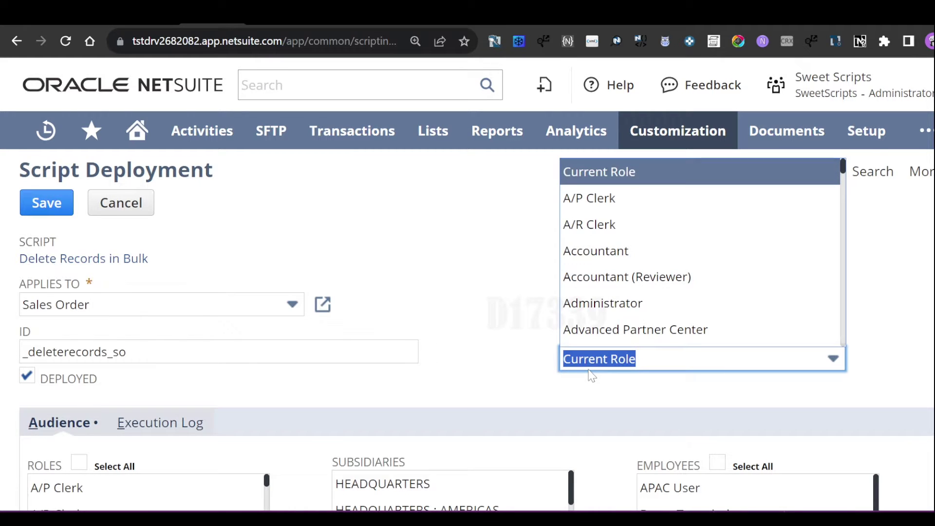
{"action": "left_click", "coordinate": [591, 374]}
{"action": "scroll", "coordinate": [457, 369], "scroll_direction": "down", "scroll_amount": 2}
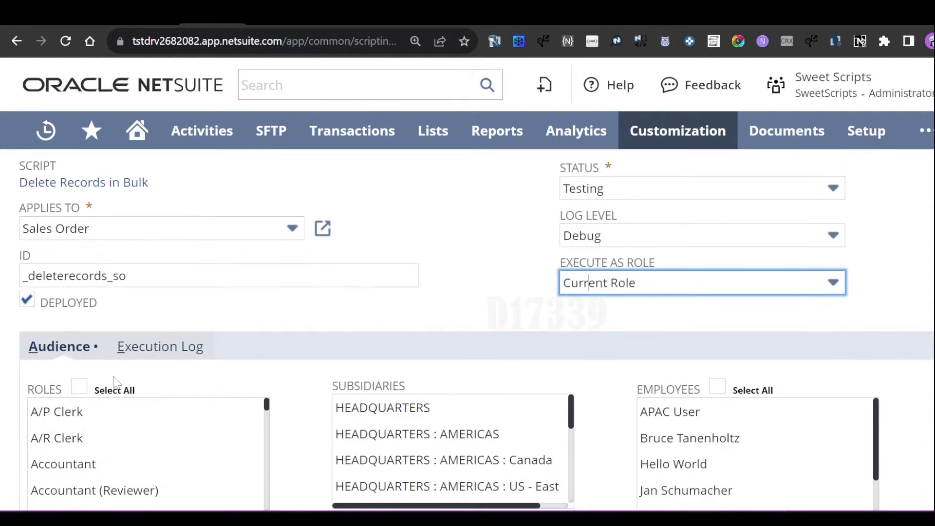
Make the sales order deployment available to all roles and all employees, and save it.
{"action": "left_click", "coordinate": [79, 388]}
{"action": "left_click", "coordinate": [717, 387]}
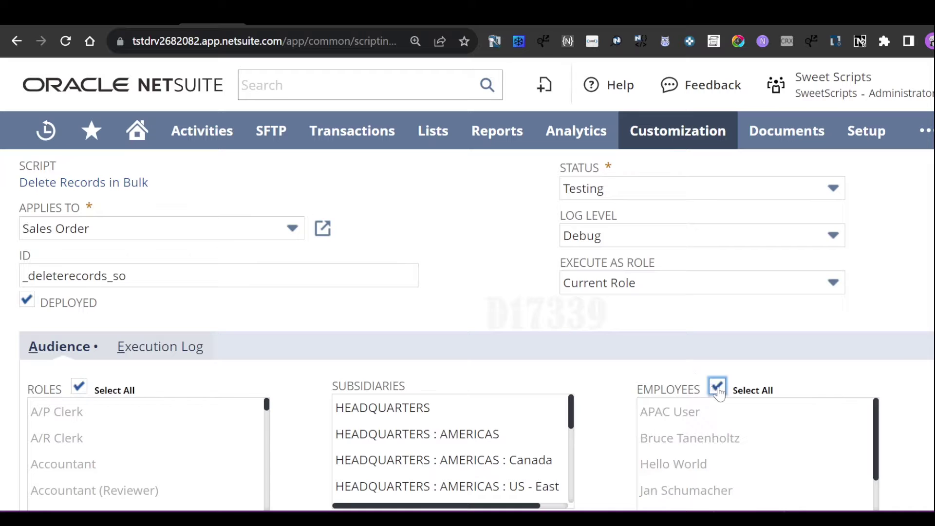
{"action": "scroll", "coordinate": [513, 341], "scroll_direction": "up", "scroll_amount": 2}
{"action": "left_click", "coordinate": [51, 205]}
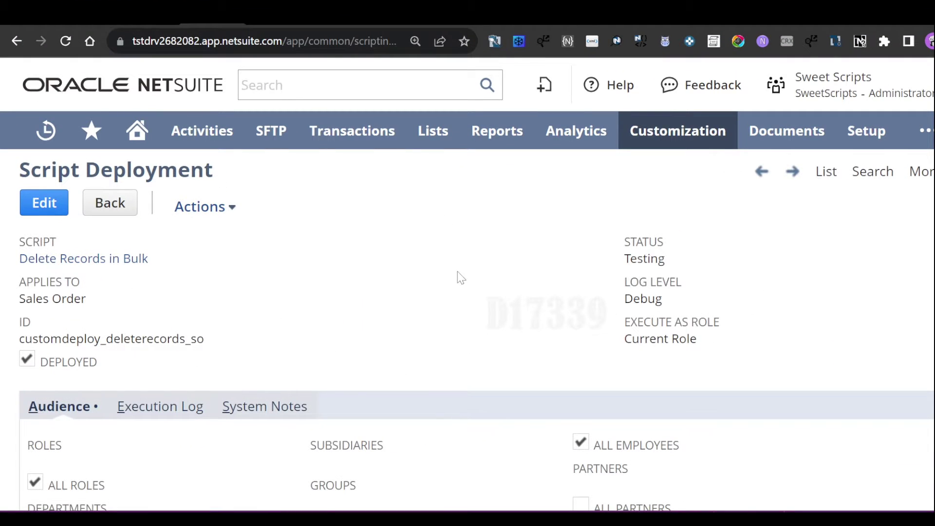
Open the Mass Updates page and check the Custom Updates actions for Delete Records in Bulk under Sales Order.
{"action": "mouse_move", "coordinate": [433, 131]}
{"action": "mouse_move", "coordinate": [464, 452]}
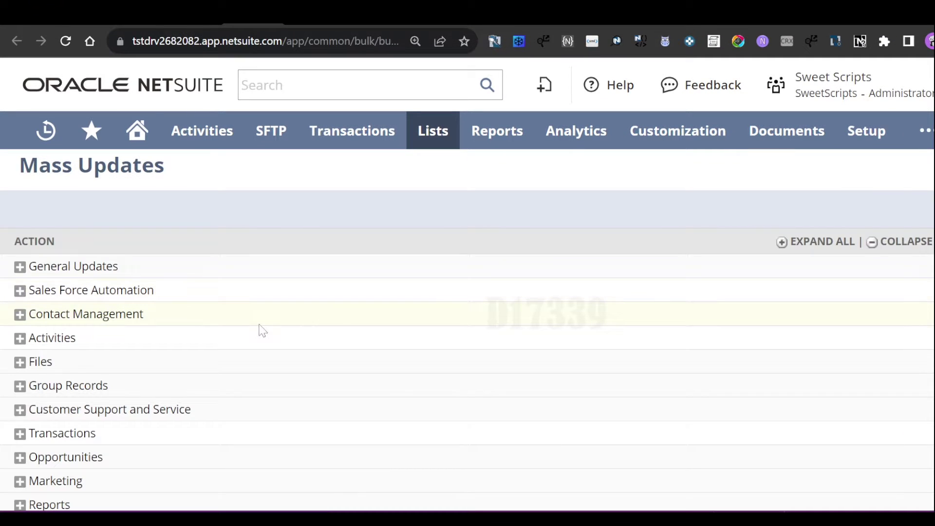
{"action": "scroll", "coordinate": [259, 327], "scroll_direction": "down", "scroll_amount": 10}
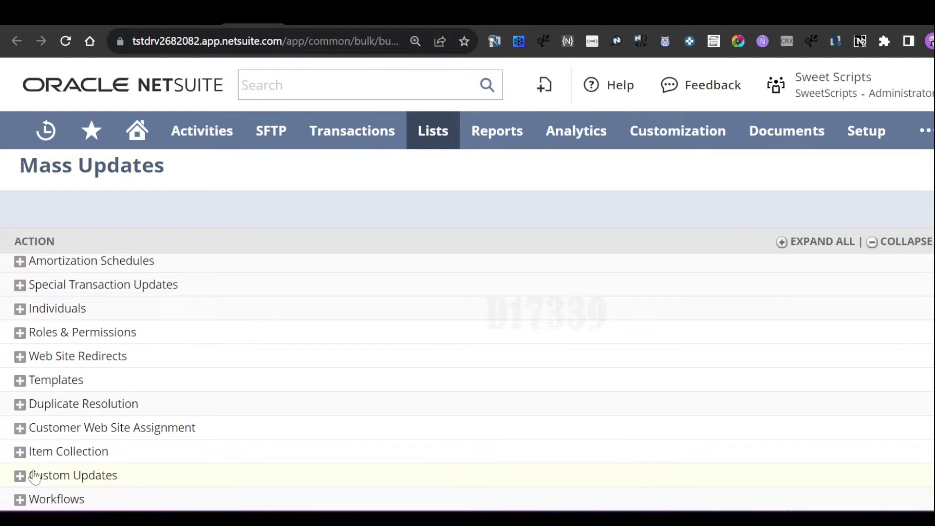
{"action": "left_click", "coordinate": [20, 477]}
{"action": "scroll", "coordinate": [144, 430], "scroll_direction": "down", "scroll_amount": 2}
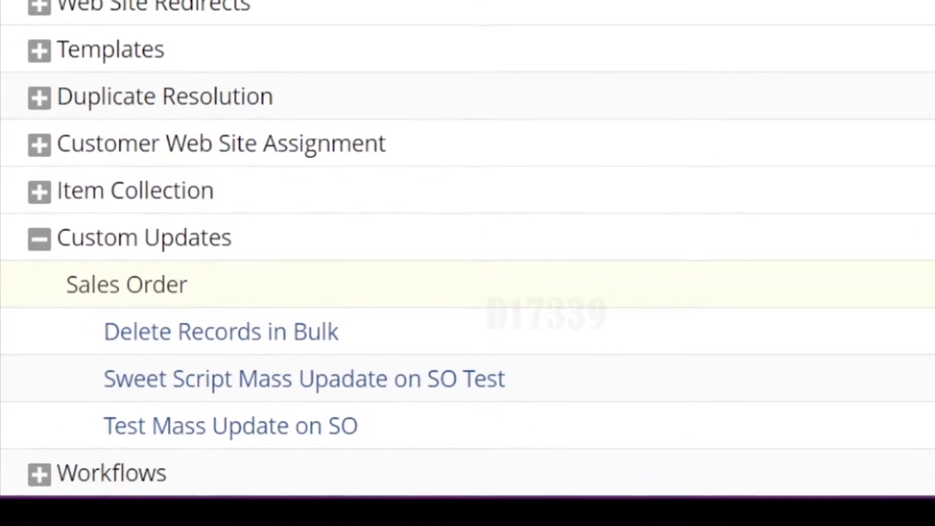
{"action": "left_click_drag", "start_coordinate": [178, 284], "coordinate": [46, 283]}
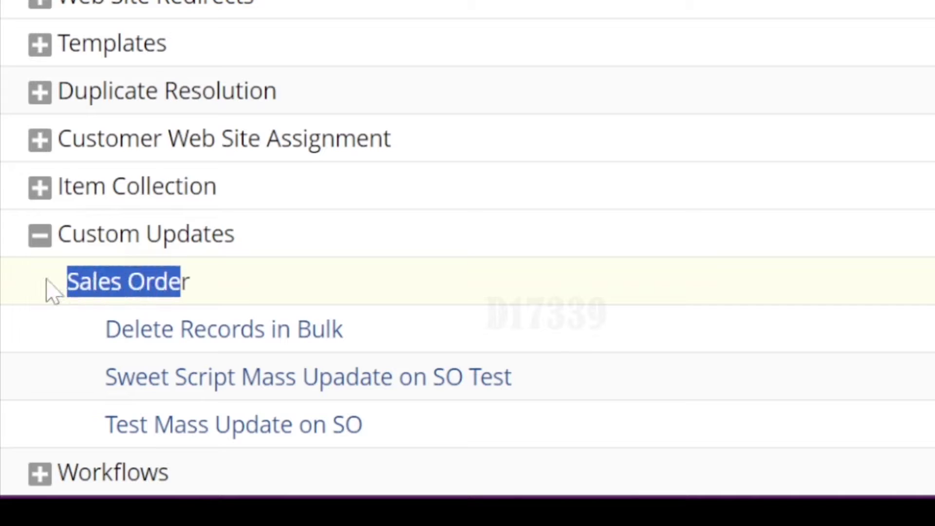
{"action": "left_click", "coordinate": [246, 286]}
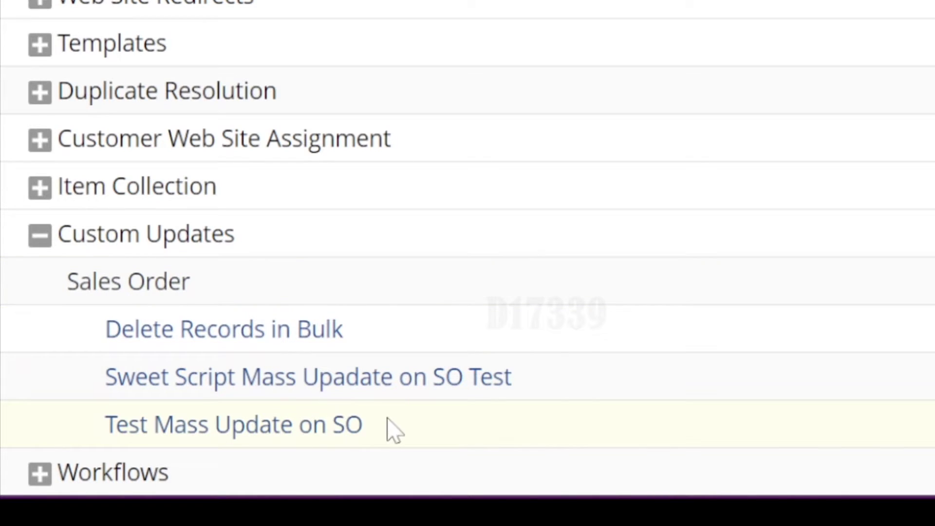
{"action": "left_click_drag", "start_coordinate": [347, 335], "coordinate": [104, 334]}
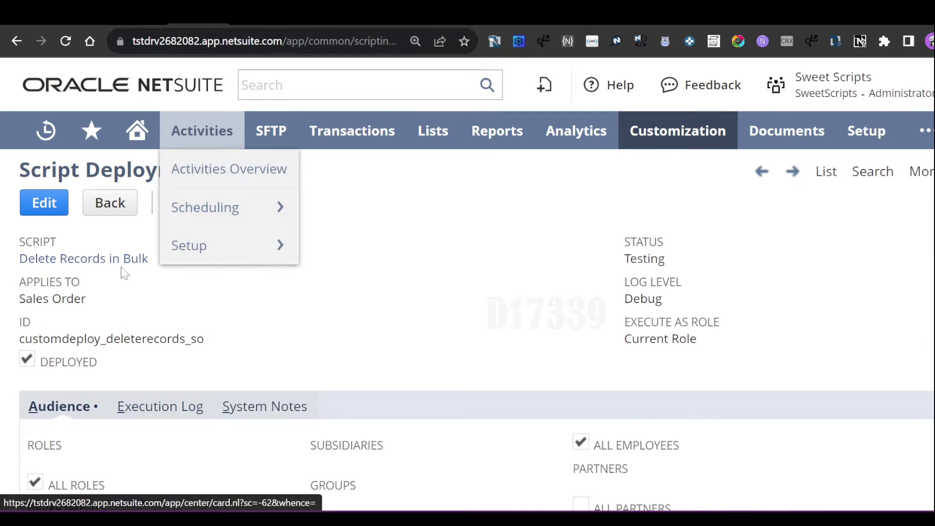
Open the Delete Records in Bulk script record and review its deployments.
{"action": "left_click", "coordinate": [108, 261]}
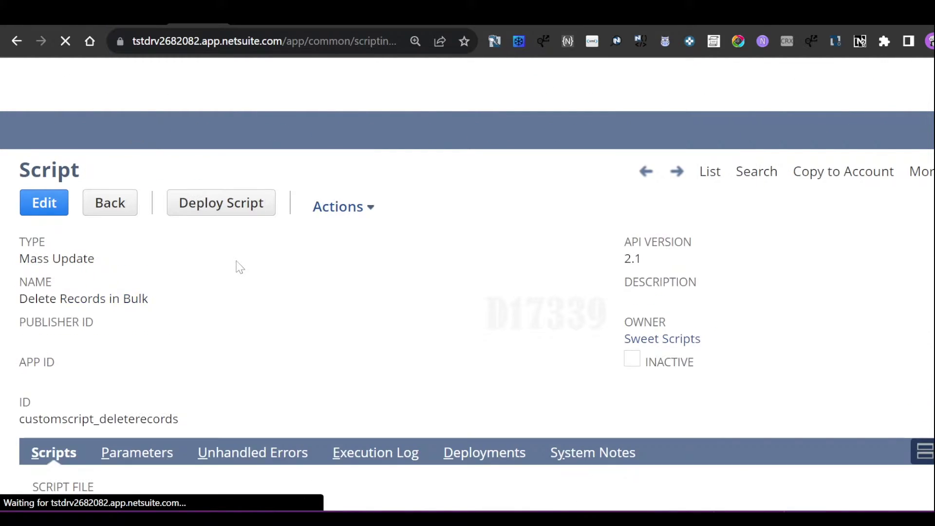
{"action": "scroll", "coordinate": [247, 281], "scroll_direction": "down", "scroll_amount": 2}
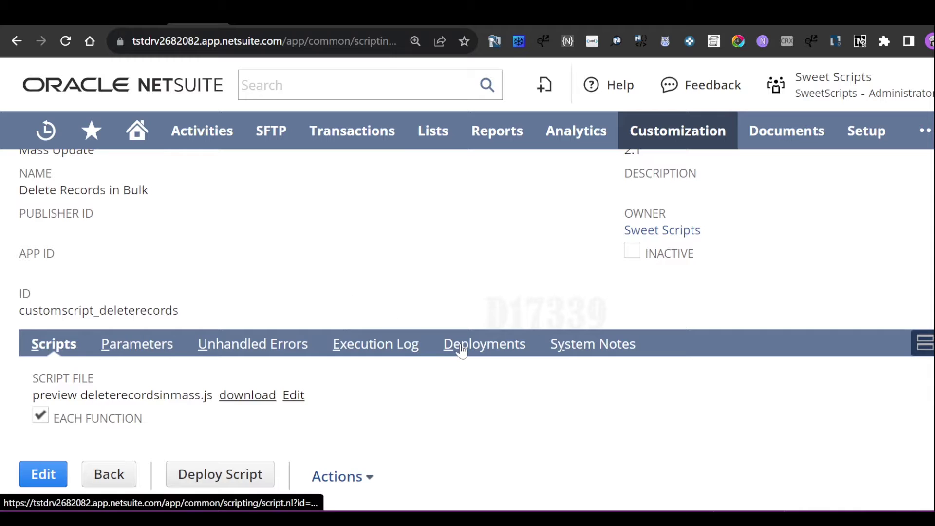
{"action": "left_click", "coordinate": [458, 357]}
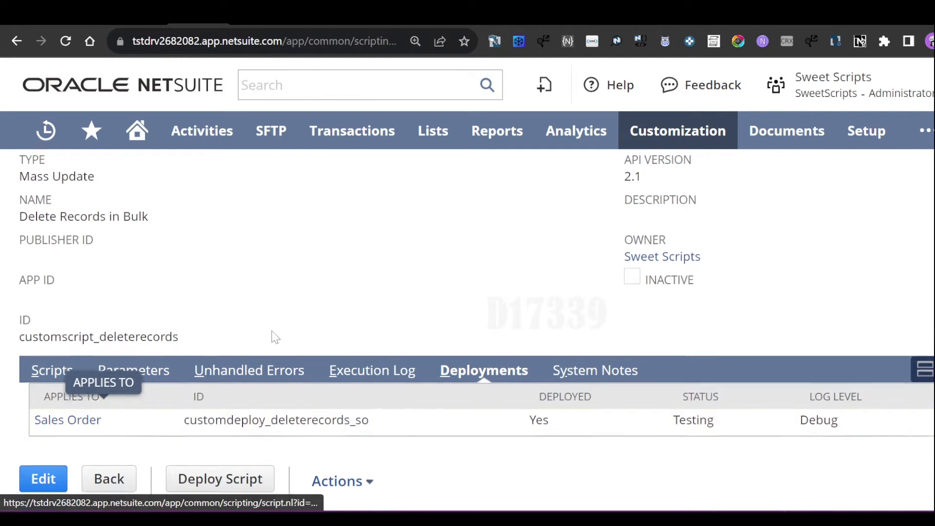
{"action": "scroll", "coordinate": [272, 334], "scroll_direction": "up", "scroll_amount": 2}
Create another deployment of the script that applies to Purchase Order, with the ID _deleterecords_po.
{"action": "left_click", "coordinate": [217, 205]}
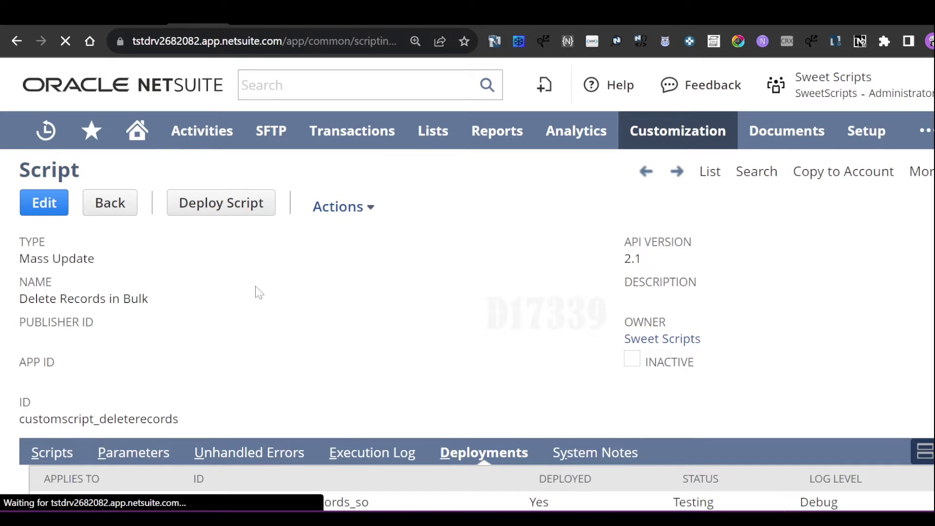
{"action": "left_click", "coordinate": [180, 312]}
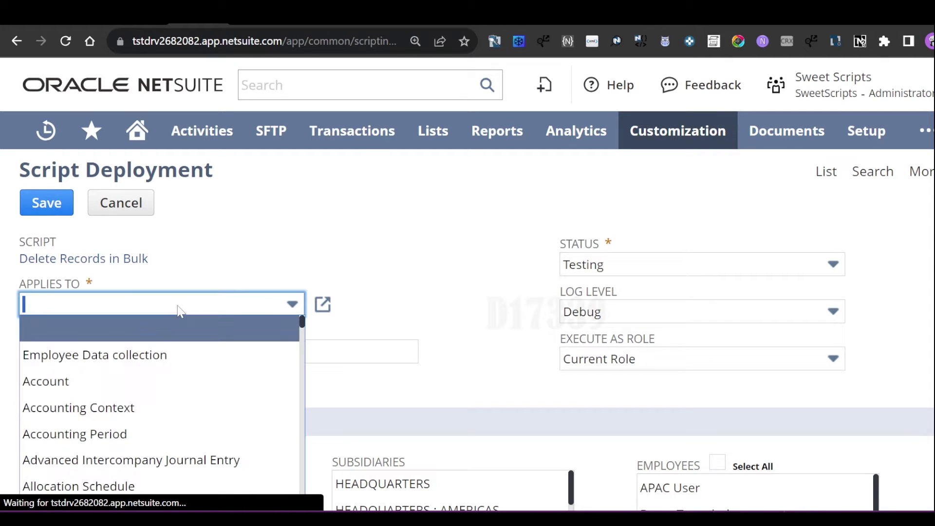
{"action": "type", "text": "Purchase Order"}
{"action": "key", "text": "Tab"}
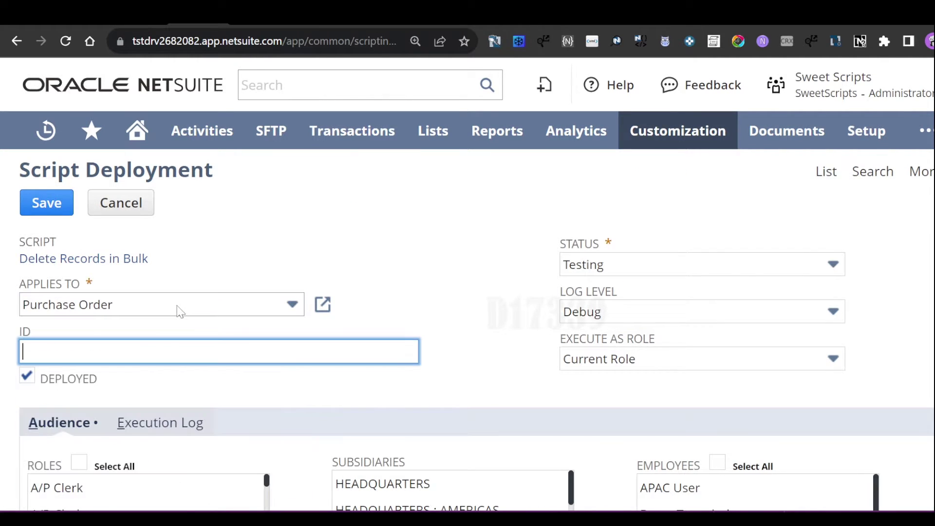
{"action": "type", "text": "_deleterecords"}
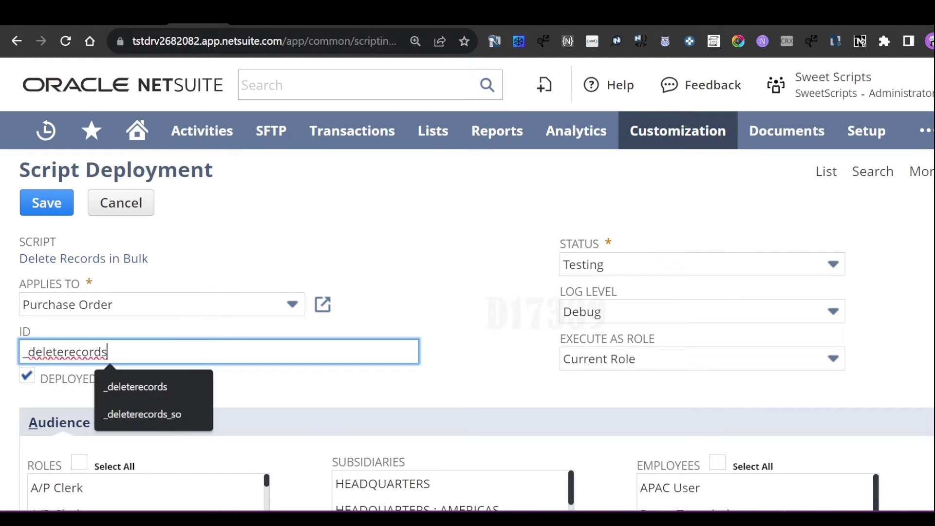
{"action": "type", "text": "_po"}
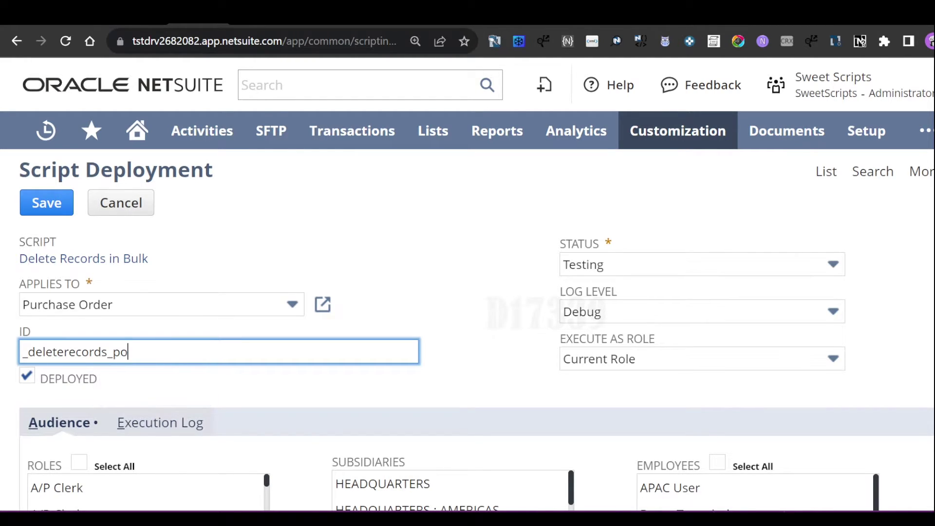
{"action": "key", "text": "Tab"}
Give all roles and all employees access to the purchase order deployment and save it.
{"action": "left_click", "coordinate": [79, 462]}
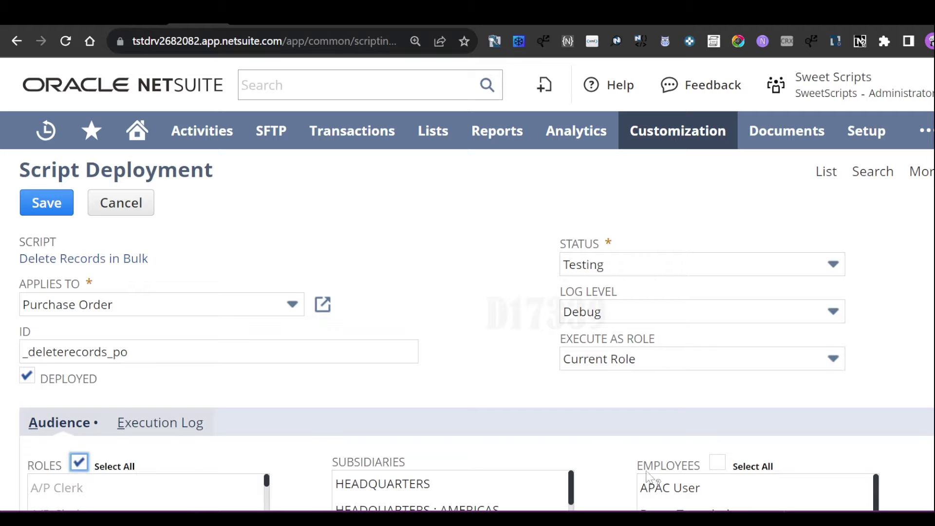
{"action": "left_click", "coordinate": [716, 462]}
{"action": "left_click", "coordinate": [42, 202]}
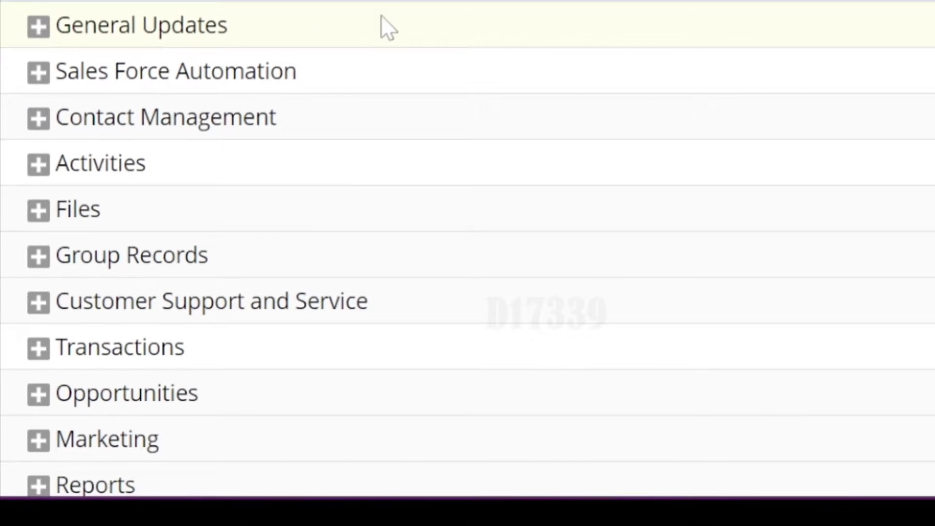
Check the Custom Updates actions on the Mass Updates page for Delete Records in Bulk under Purchase Order.
{"action": "scroll", "coordinate": [389, 19], "scroll_direction": "down", "scroll_amount": 5}
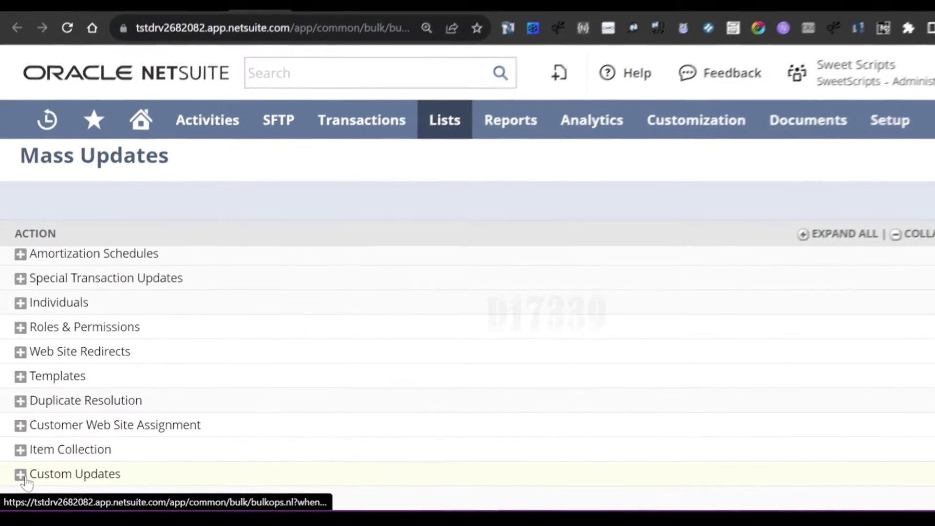
{"action": "left_click", "coordinate": [21, 475]}
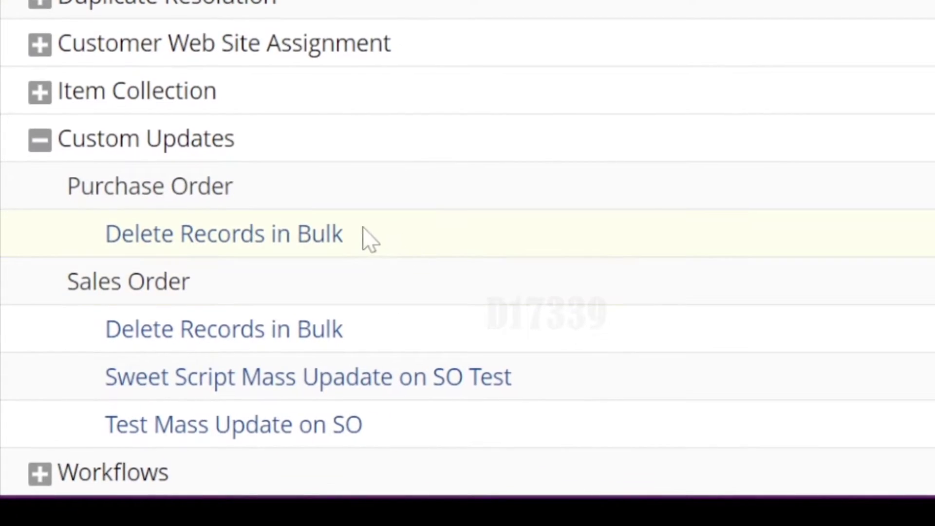
{"action": "left_click_drag", "start_coordinate": [392, 244], "coordinate": [105, 235]}
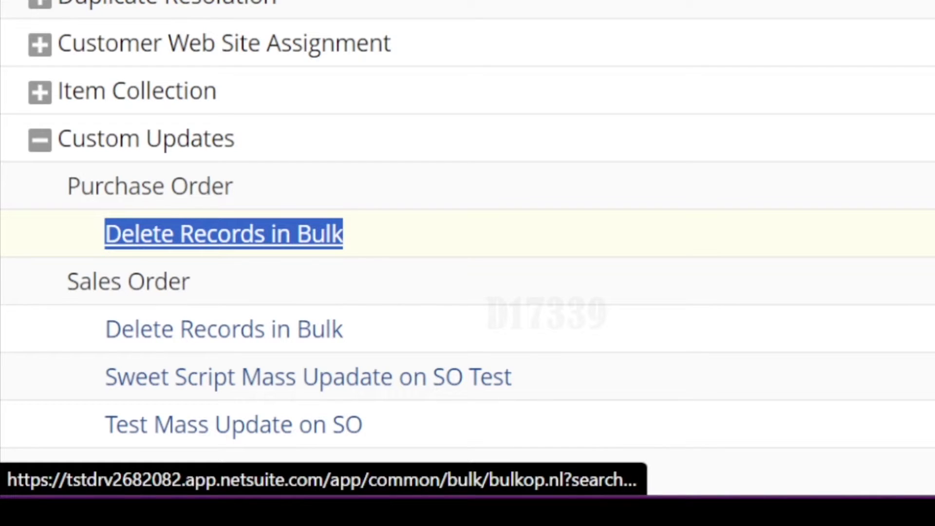
{"action": "left_click", "coordinate": [493, 233]}
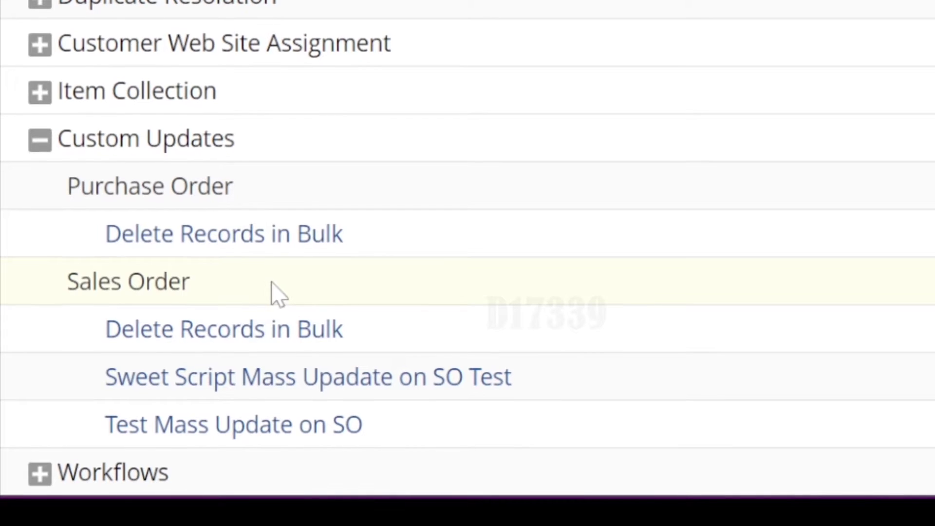
Open the Sales Order action Delete Records in Bulk and title the mass update DELETE SO in BULK.
{"action": "left_click", "coordinate": [218, 334]}
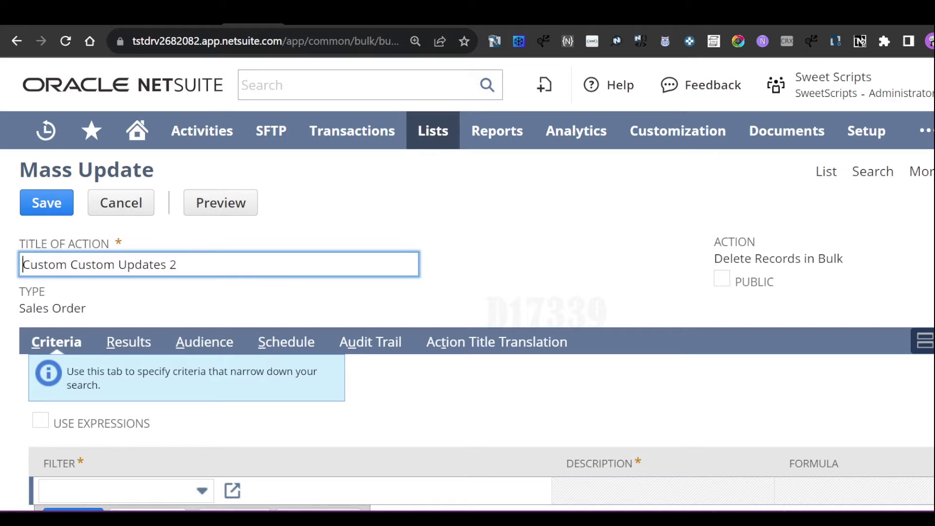
{"action": "left_click_drag", "start_coordinate": [177, 265], "coordinate": [19, 273]}
{"action": "key", "text": "BackSpace"}
{"action": "type", "text": "DE"}
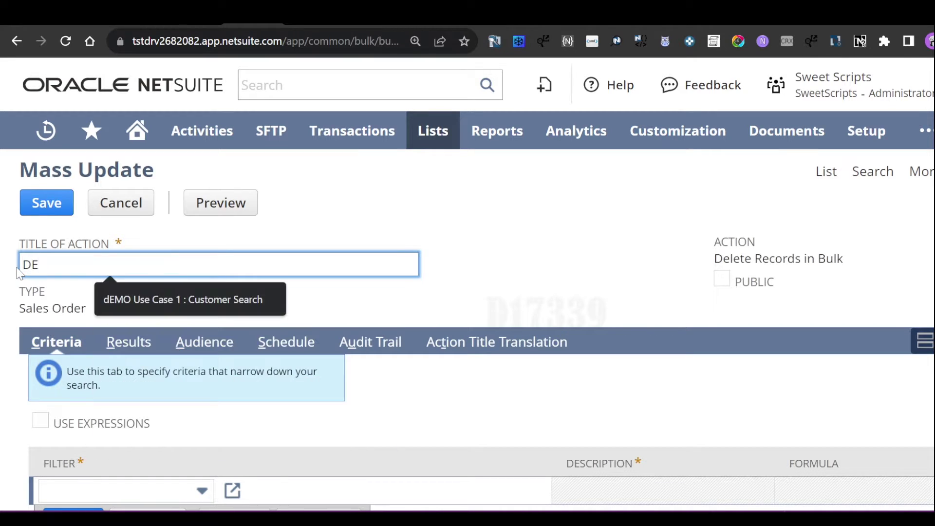
{"action": "type", "text": "LETE SO in BULK"}
{"action": "key", "text": "Tab"}
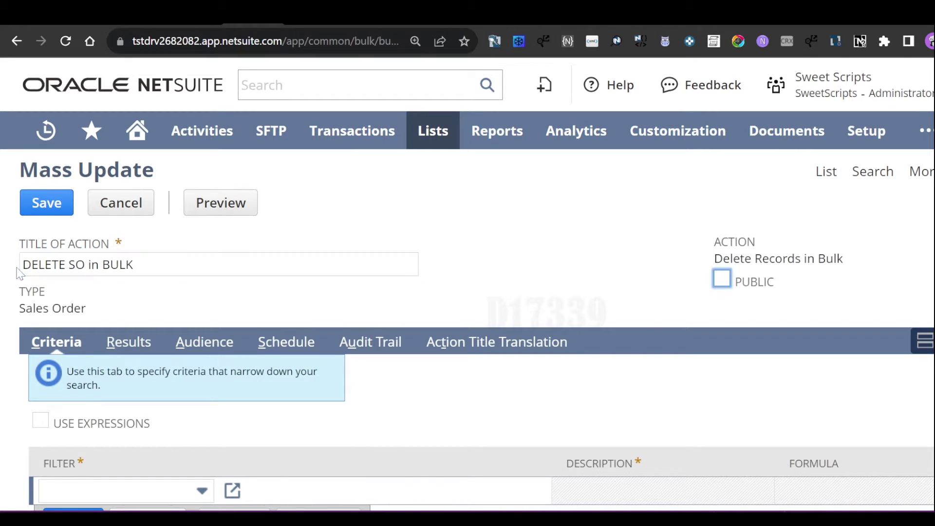
Choose Internal ID as the criteria filter of the mass update, opening its value selection.
{"action": "scroll", "coordinate": [209, 294], "scroll_direction": "down", "scroll_amount": 2}
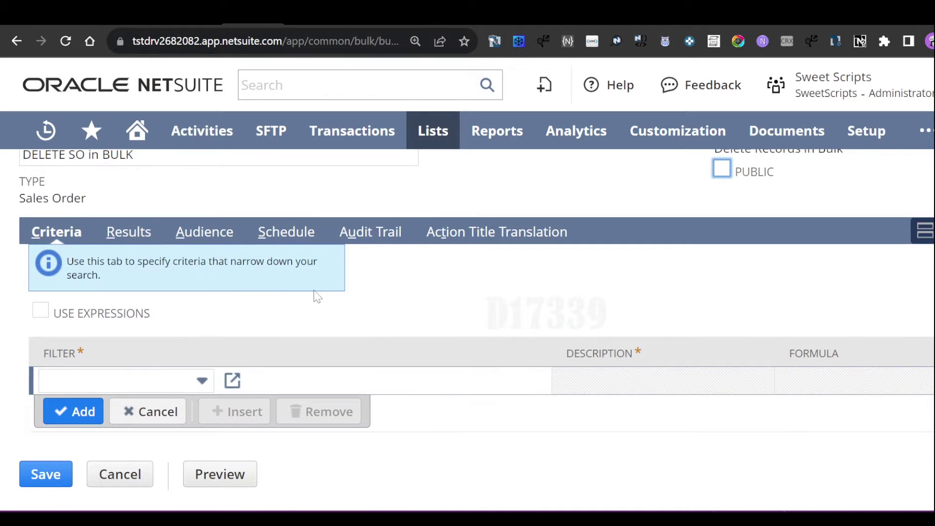
{"action": "key", "text": "ctrl+minus"}
{"action": "left_click", "coordinate": [107, 399]}
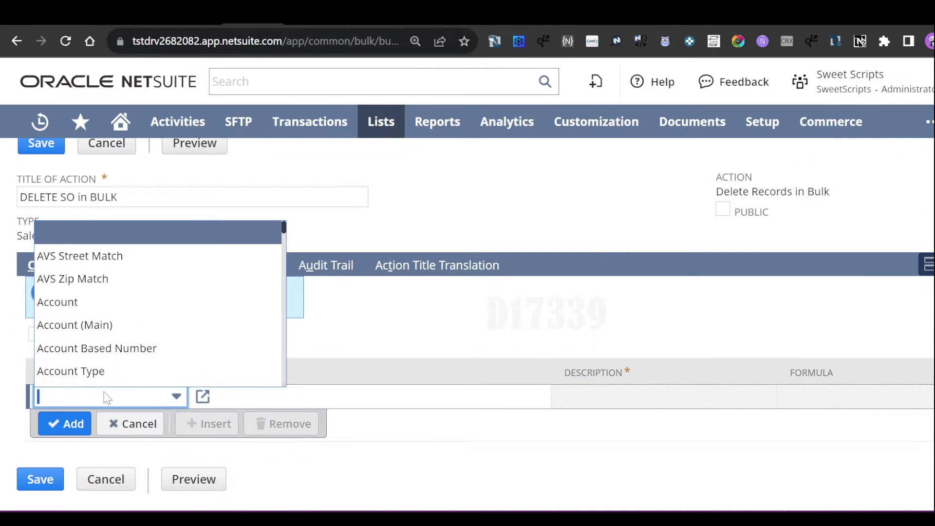
{"action": "type", "text": "int"}
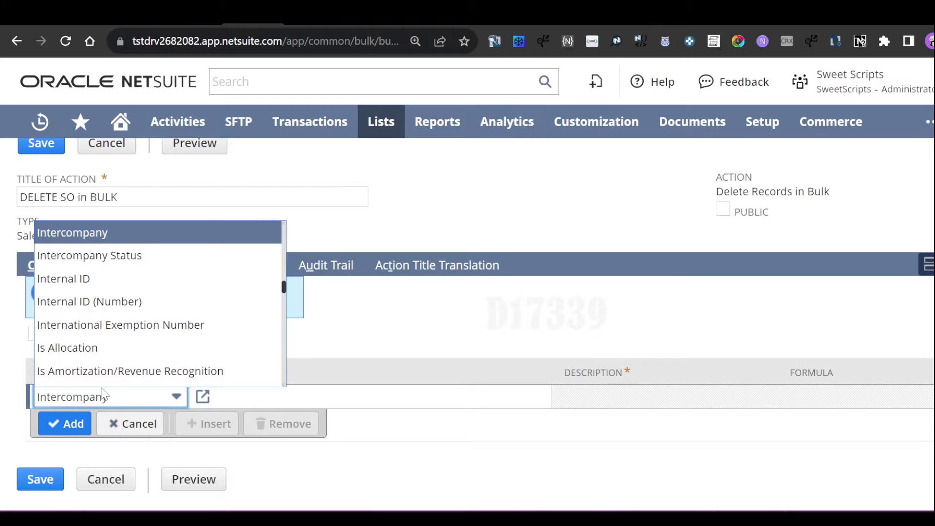
{"action": "key", "text": "Down"}
{"action": "key", "text": "Down"}
{"action": "key", "text": "Down"}
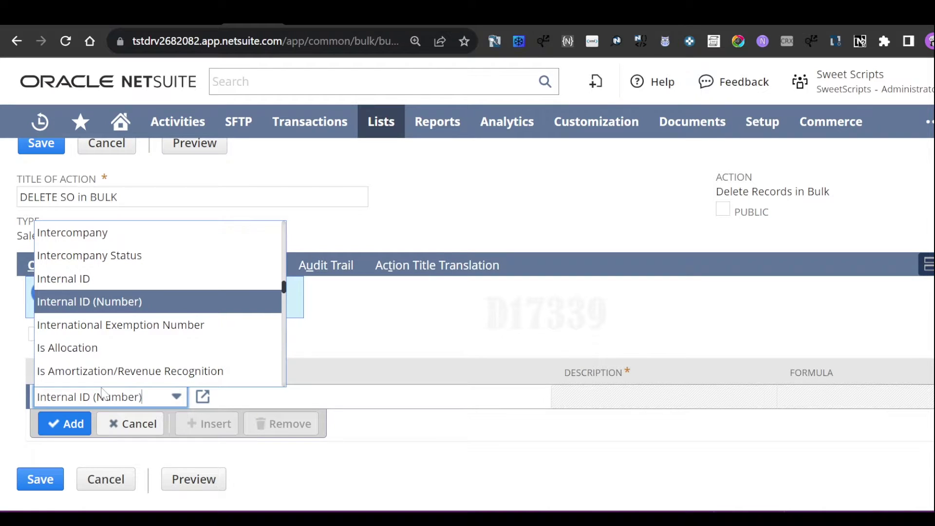
{"action": "left_click", "coordinate": [87, 276]}
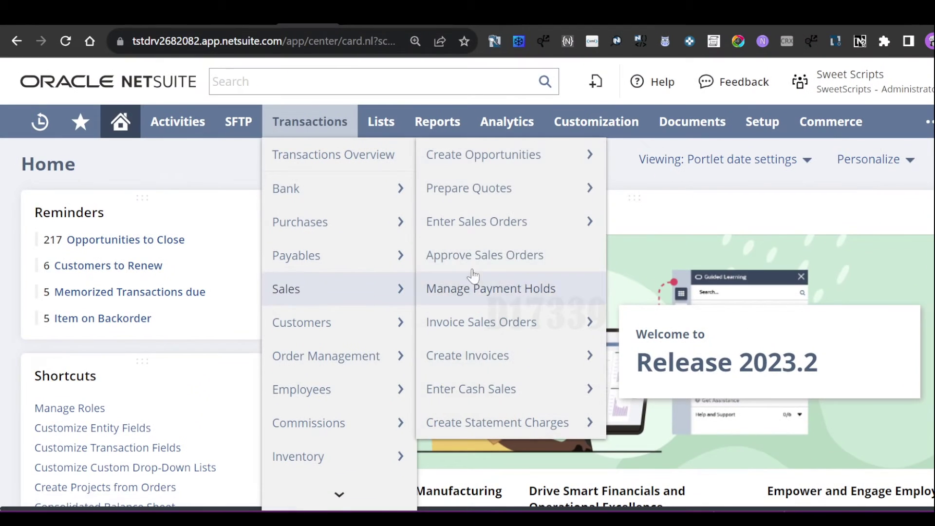
Open the sales orders list and look up the internal IDs of the 3/15/2023 ABC Marketing Inc orders for the filter.
{"action": "mouse_move", "coordinate": [560, 222]}
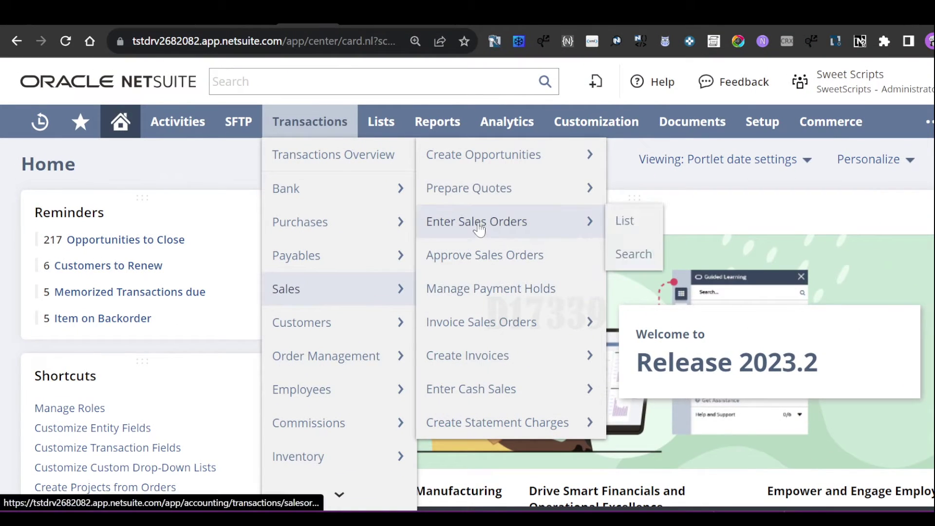
{"action": "left_click", "coordinate": [624, 222]}
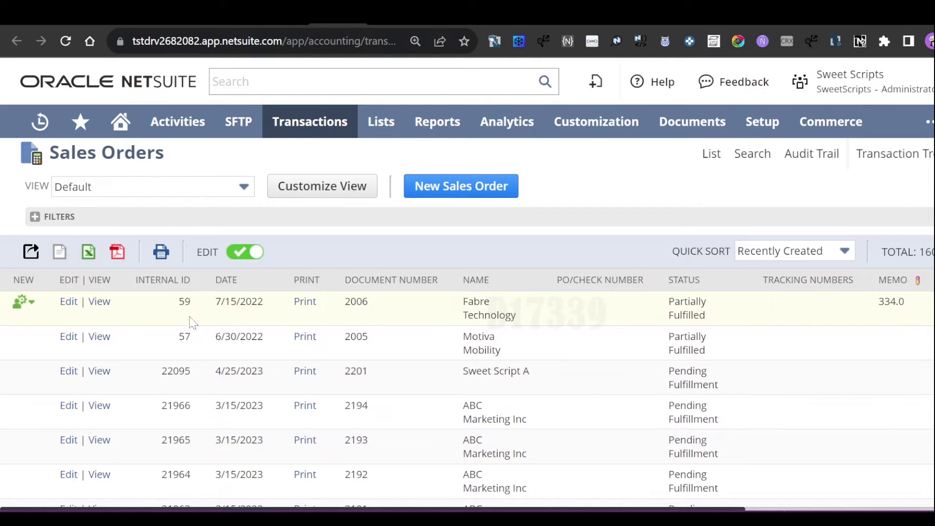
{"action": "scroll", "coordinate": [193, 322], "scroll_direction": "down", "scroll_amount": 2}
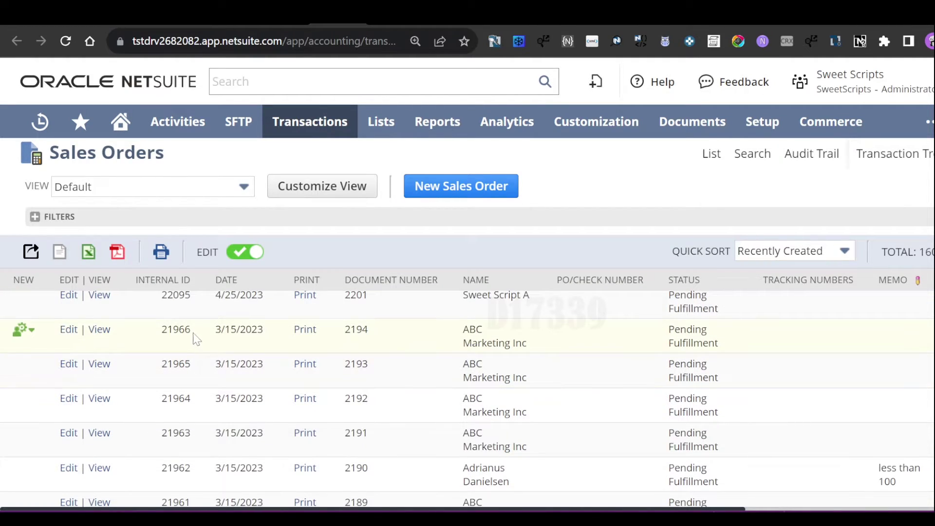
{"action": "left_click_drag", "start_coordinate": [193, 331], "coordinate": [168, 331]}
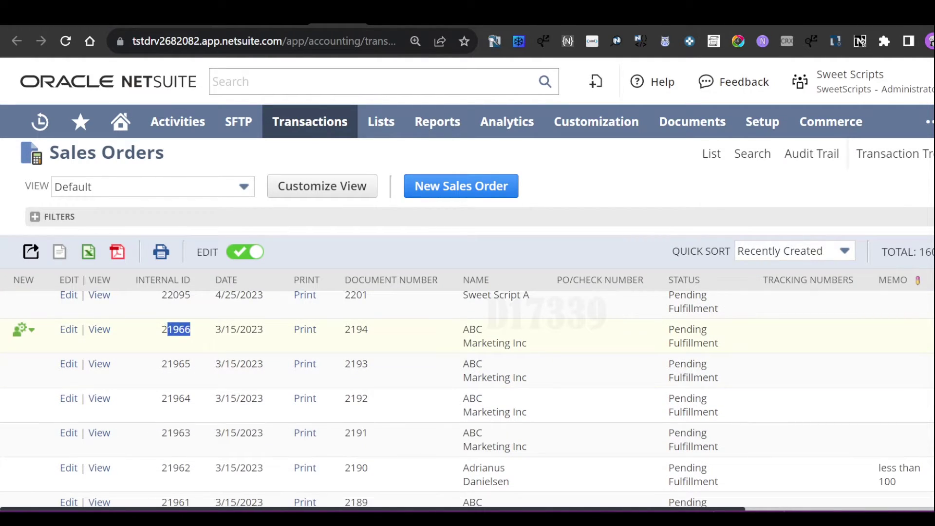
{"action": "left_click", "coordinate": [196, 372]}
{"action": "left_click_drag", "start_coordinate": [190, 402], "coordinate": [168, 399]}
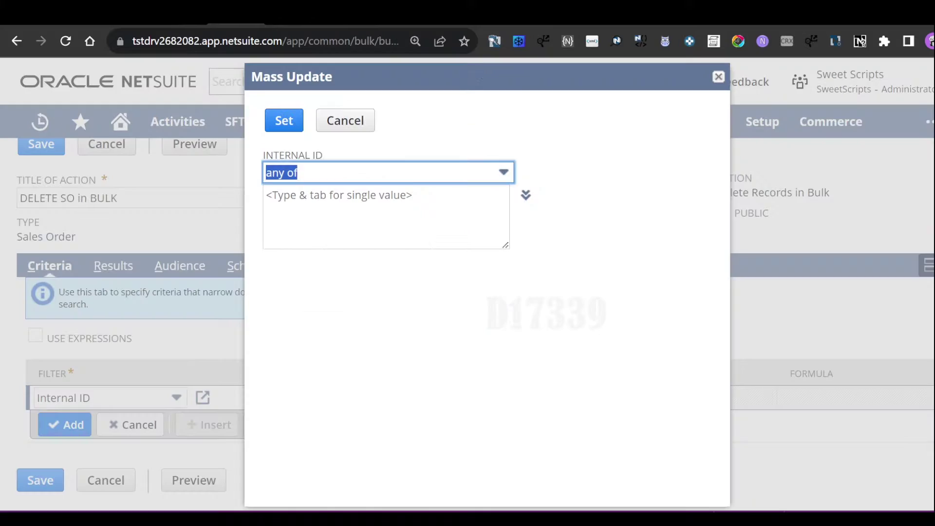
Set the Internal ID filter to any of 21964, 21965 and 21966 and apply it to the mass update criteria.
{"action": "left_click", "coordinate": [266, 195]}
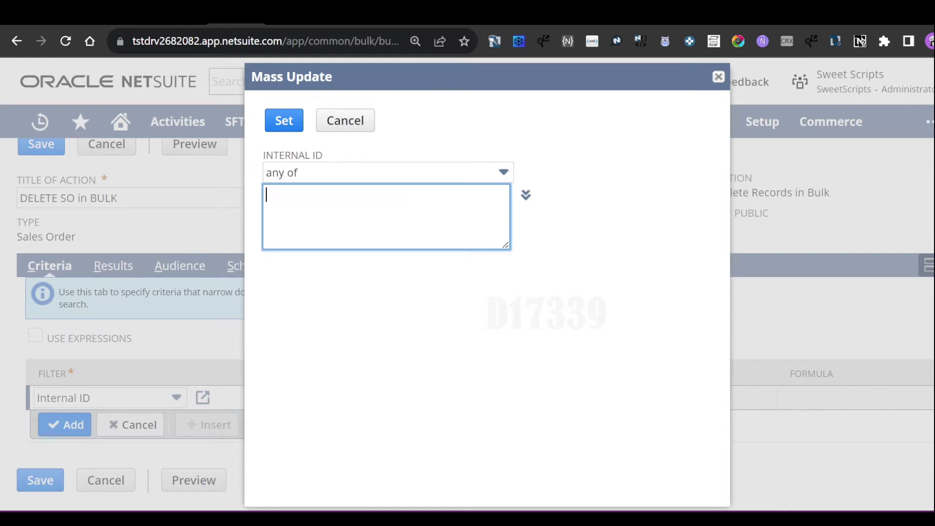
{"action": "type", "text": "%21964"}
{"action": "left_click", "coordinate": [309, 261]}
{"action": "type", "text": "21965"}
{"action": "key", "text": "Return"}
{"action": "type", "text": "21966"}
{"action": "key", "text": "Return"}
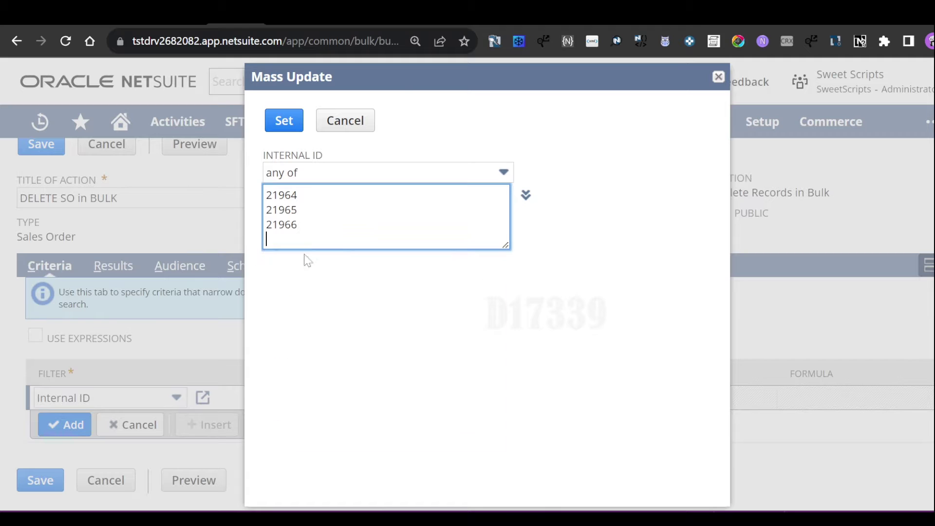
{"action": "left_click", "coordinate": [285, 122]}
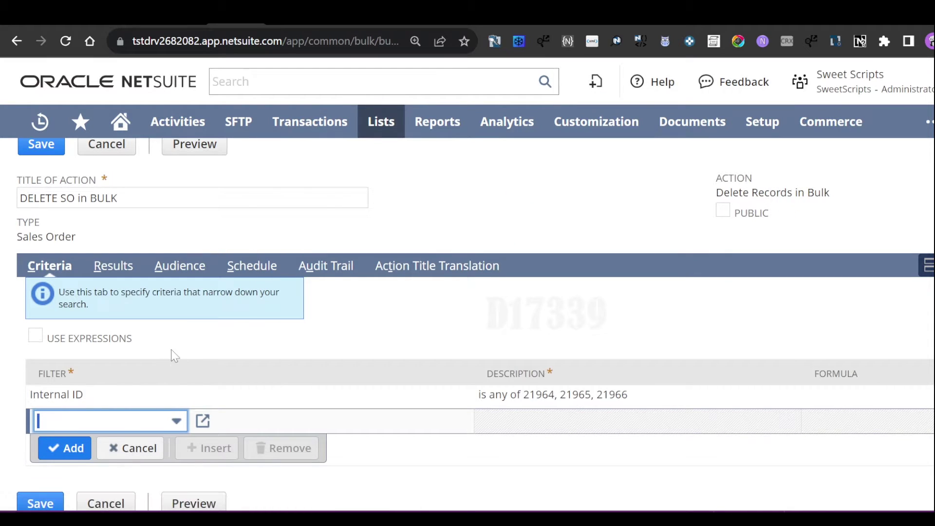
Preview the mass update, mark sales orders 2192, 2193 and 2194 to be included, and perform the update.
{"action": "scroll", "coordinate": [193, 346], "scroll_direction": "up", "scroll_amount": 1}
{"action": "left_click", "coordinate": [194, 186]}
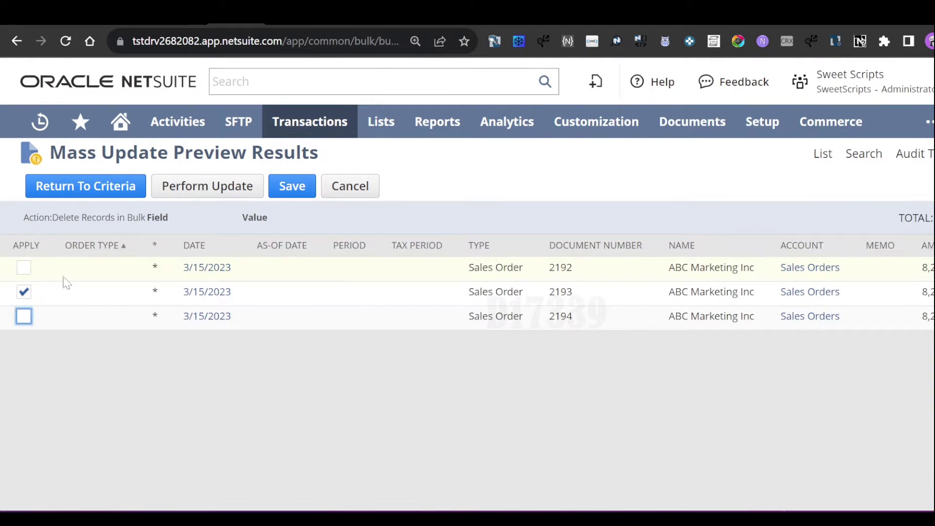
{"action": "left_click", "coordinate": [23, 269]}
{"action": "left_click", "coordinate": [24, 316]}
{"action": "left_click", "coordinate": [199, 188]}
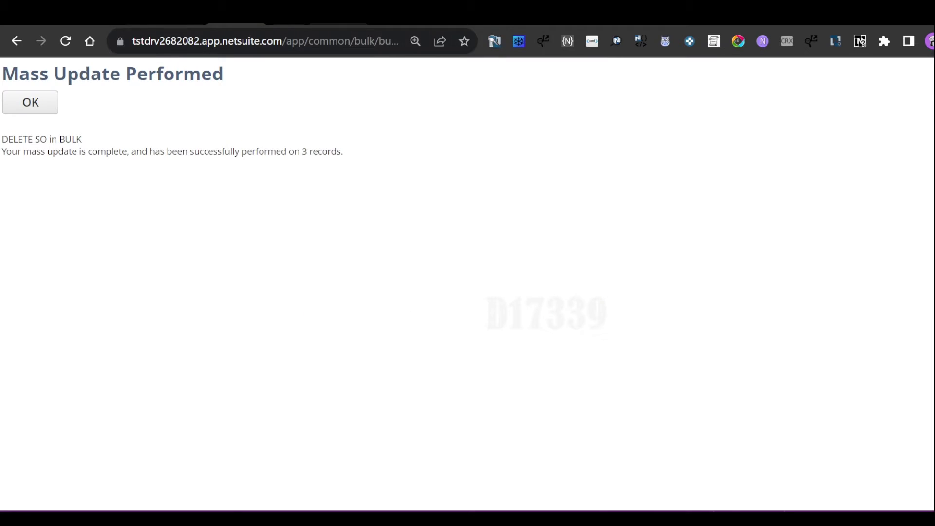
Return to the Sales Orders list and check the internal IDs 21965 and 21964 of the targeted orders.
{"action": "left_click", "coordinate": [337, 22]}
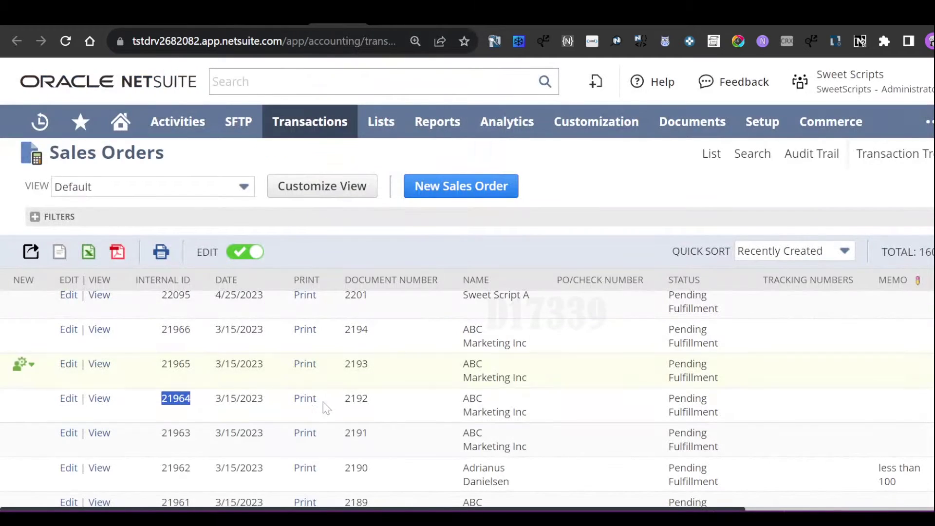
{"action": "left_click_drag", "start_coordinate": [198, 365], "coordinate": [173, 365]}
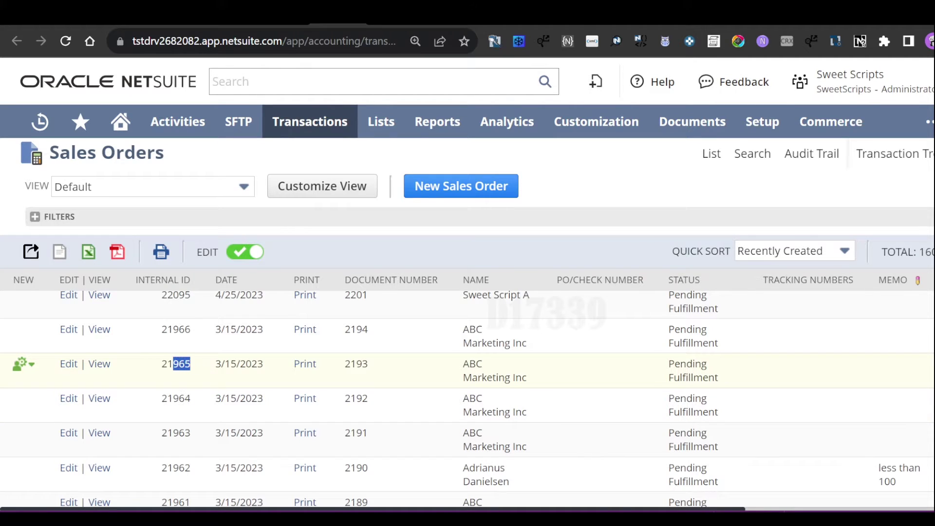
{"action": "left_click_drag", "start_coordinate": [192, 398], "coordinate": [173, 398]}
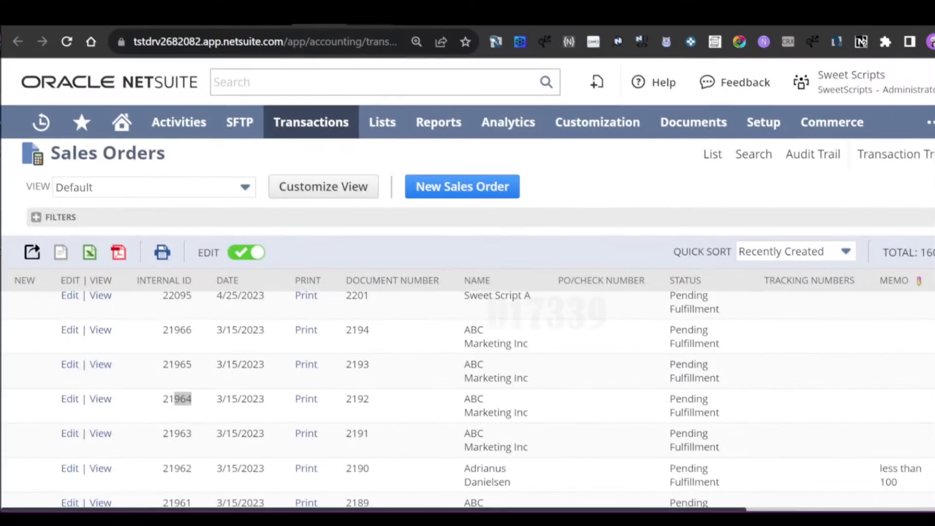
Review the execution log of the sales order script deployment for the logged params and deleted record IDs.
{"action": "left_click", "coordinate": [354, 19]}
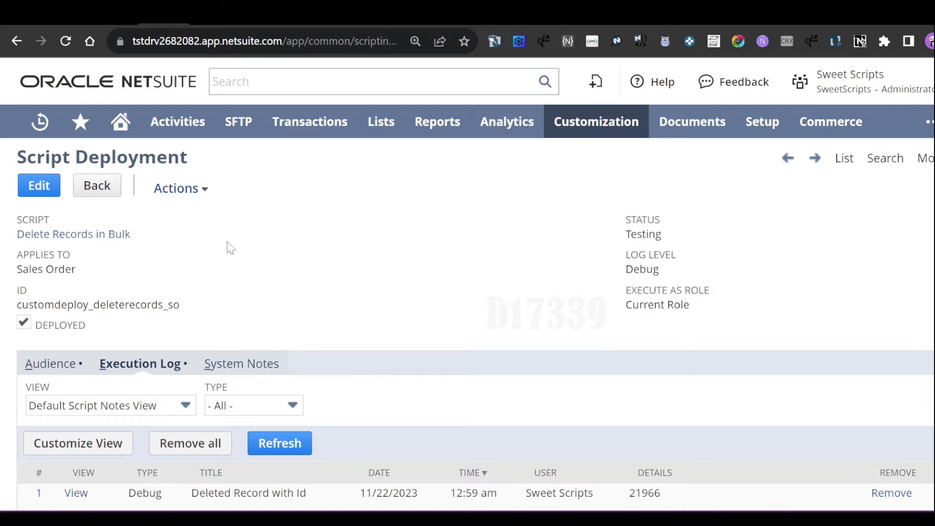
{"action": "scroll", "coordinate": [231, 248], "scroll_direction": "down", "scroll_amount": 3}
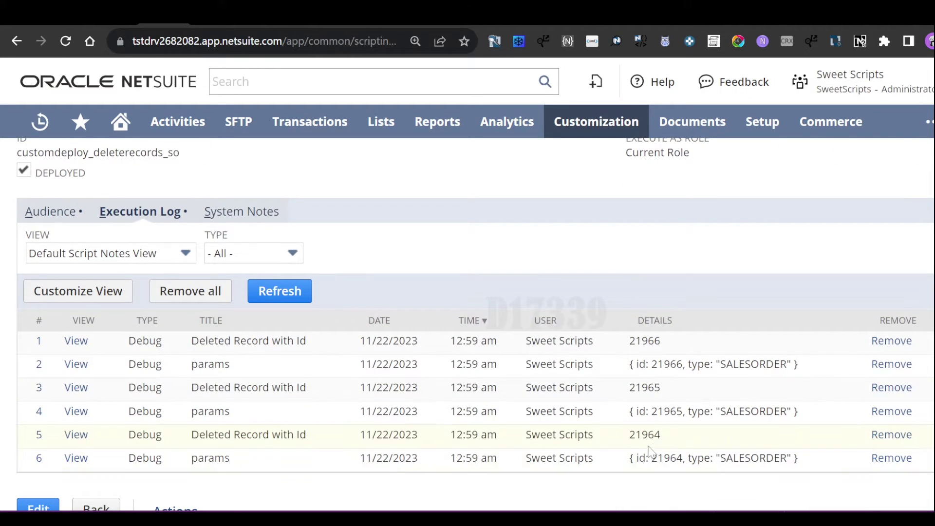
{"action": "double_click", "coordinate": [666, 458]}
{"action": "double_click", "coordinate": [753, 457]}
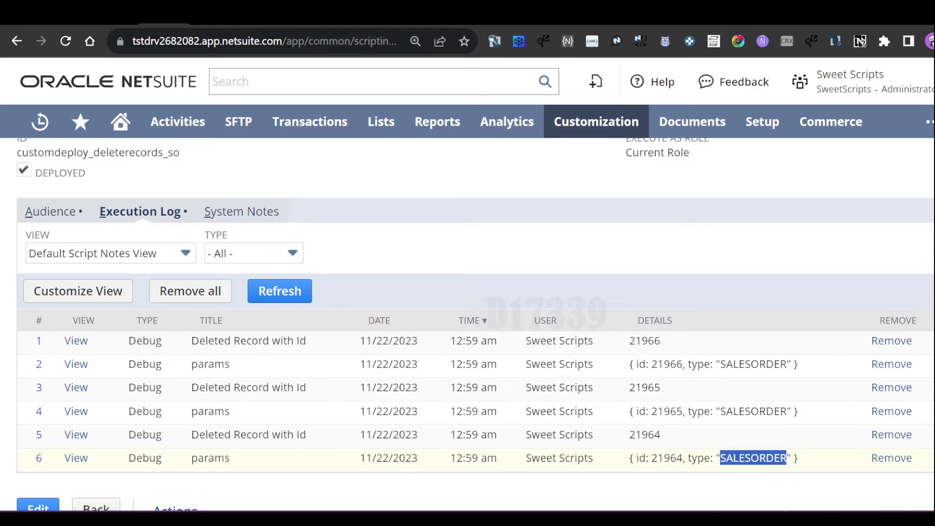
{"action": "double_click", "coordinate": [650, 435]}
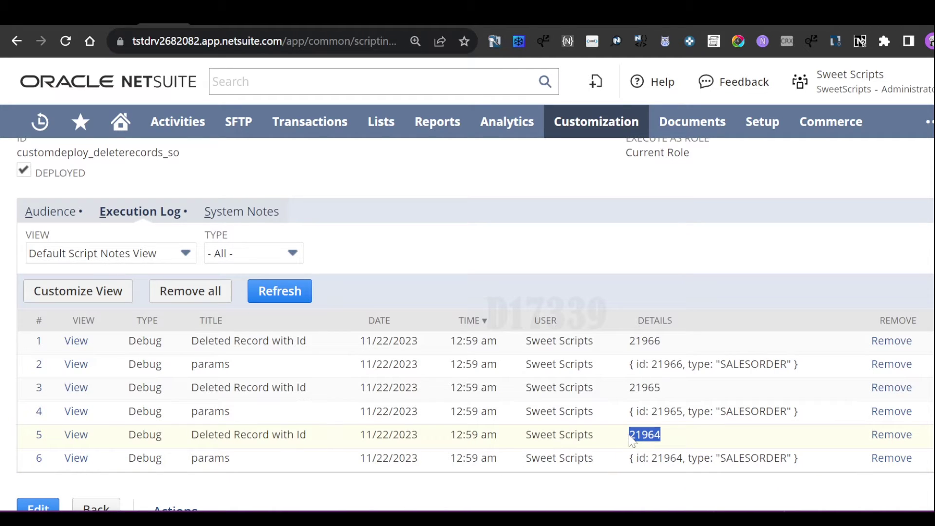
Switch to Notepad++ and examine the mass update script's try block and its record.delete call using params.type and params.id.
{"action": "left_click", "coordinate": [594, 517]}
{"action": "left_click", "coordinate": [493, 327]}
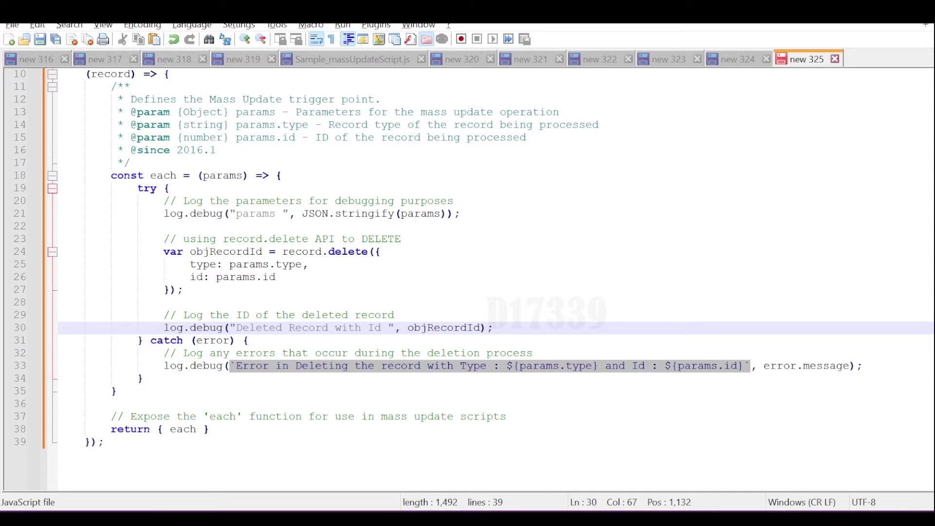
{"action": "left_click_drag", "start_coordinate": [132, 188], "coordinate": [216, 352]}
{"action": "left_click", "coordinate": [290, 328]}
{"action": "left_click", "coordinate": [157, 238]}
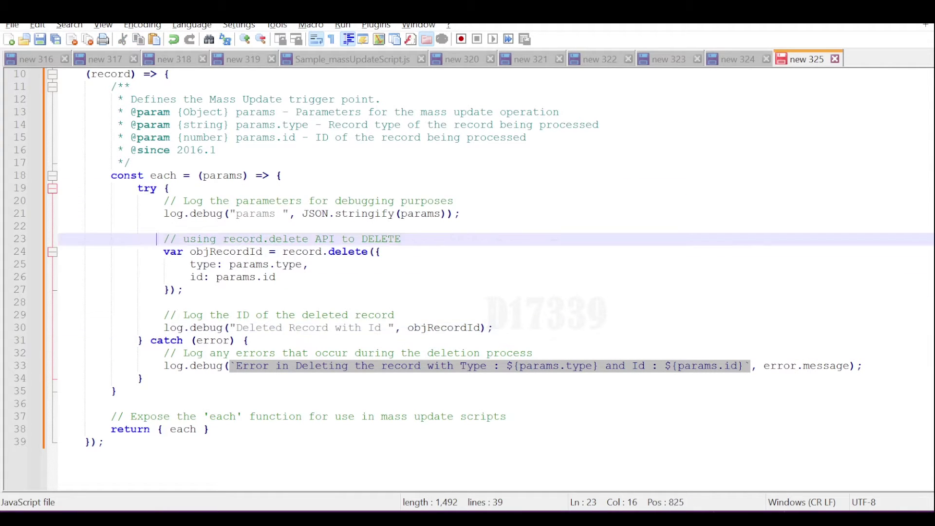
{"action": "left_click_drag", "start_coordinate": [157, 239], "coordinate": [183, 290]}
{"action": "left_click", "coordinate": [183, 290]}
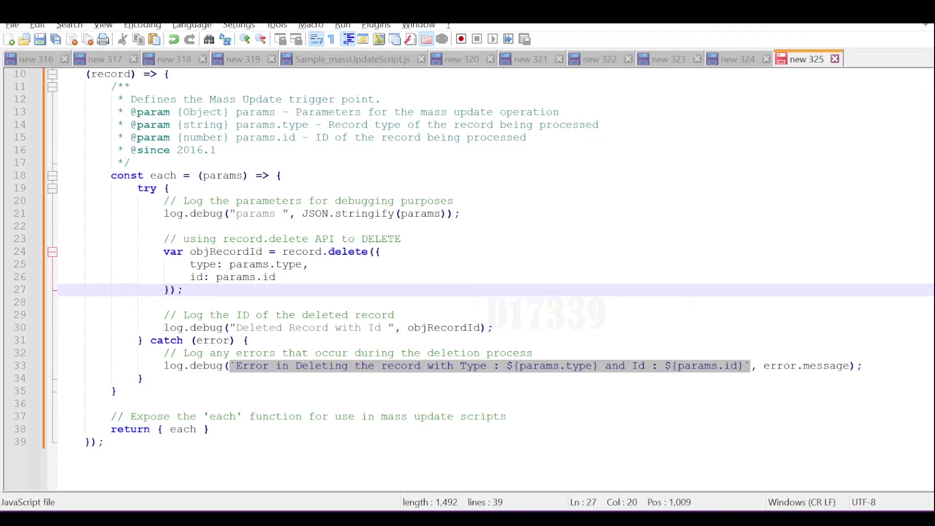
{"action": "left_click_drag", "start_coordinate": [229, 264], "coordinate": [297, 264]}
{"action": "left_click_drag", "start_coordinate": [216, 277], "coordinate": [275, 277]}
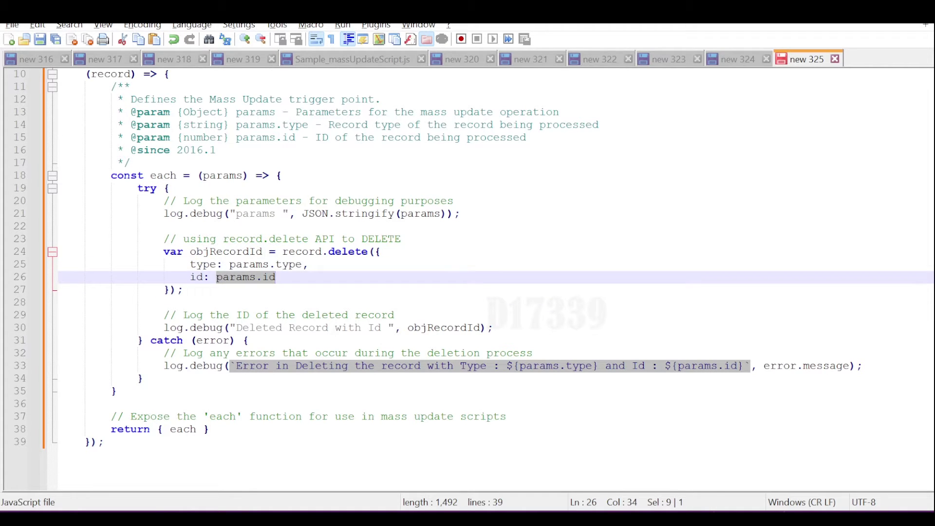
{"action": "left_click", "coordinate": [276, 277]}
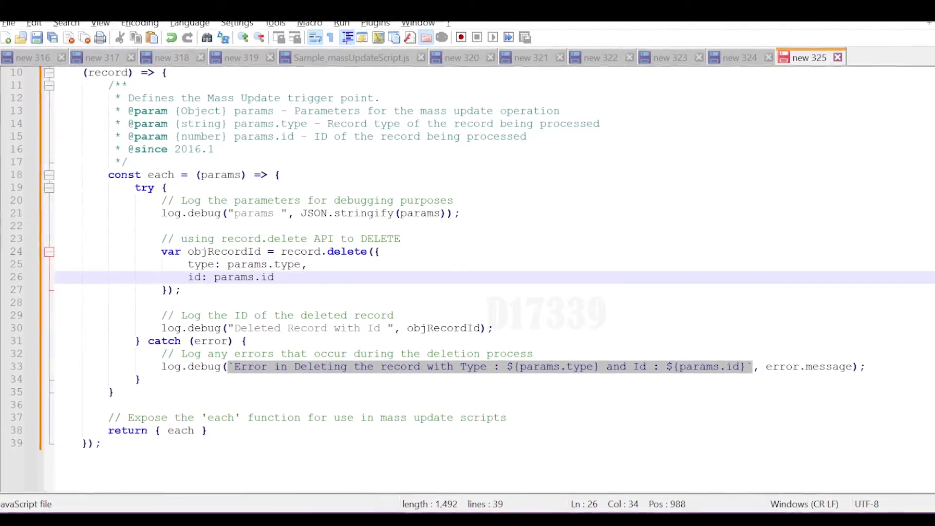
{"action": "scroll", "coordinate": [468, 277], "scroll_direction": "up", "scroll_amount": 3}
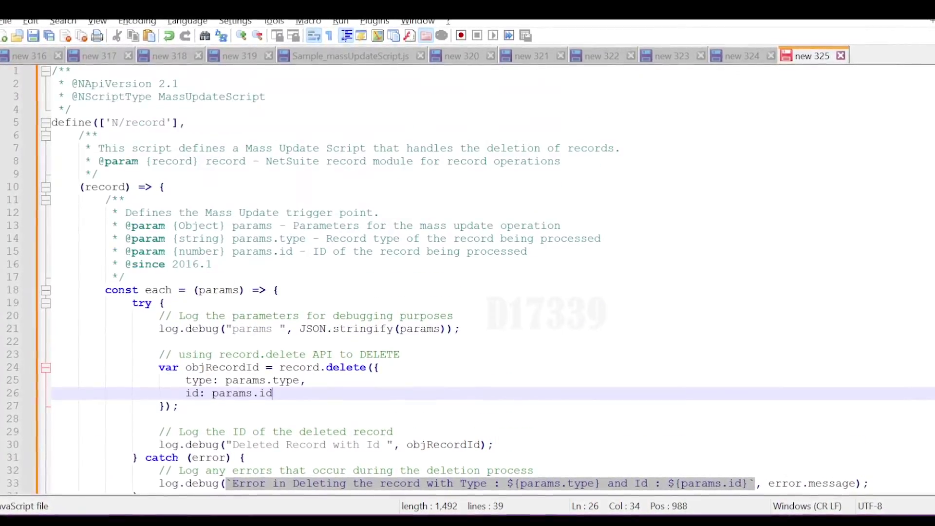
{"action": "scroll", "coordinate": [467, 277], "scroll_direction": "down", "scroll_amount": 3}
{"action": "scroll", "coordinate": [468, 278], "scroll_direction": "up", "scroll_amount": 3}
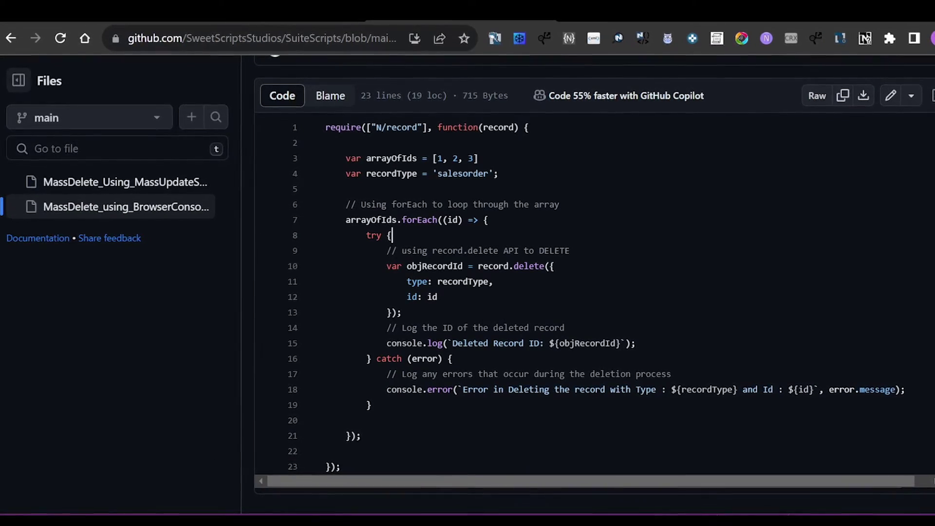
Copy the browser console mass delete script from GitHub into a new Notepad++ document set to JavaScript.
{"action": "left_click_drag", "start_coordinate": [324, 126], "coordinate": [370, 406]}
{"action": "key", "text": "ctrl+c"}
{"action": "left_click", "coordinate": [571, 251]}
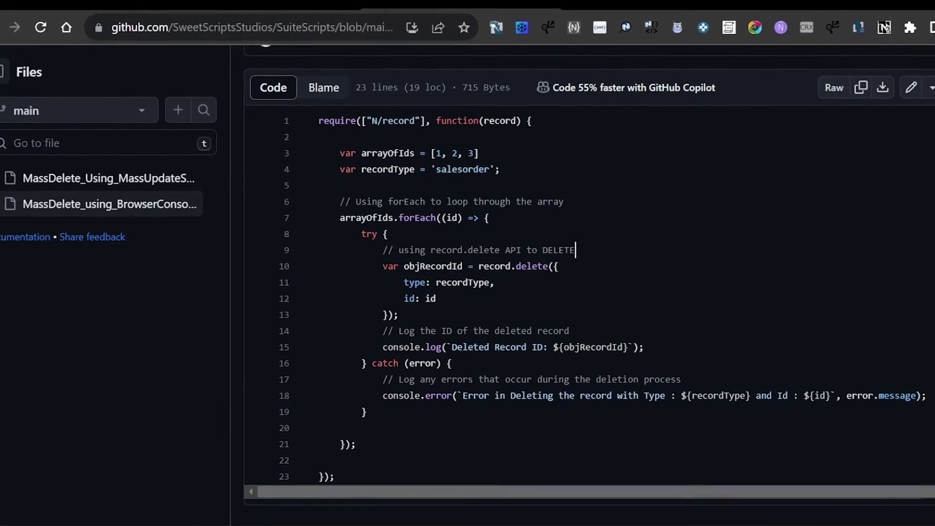
{"action": "mouse_move", "coordinate": [594, 516]}
{"action": "left_click", "coordinate": [594, 450]}
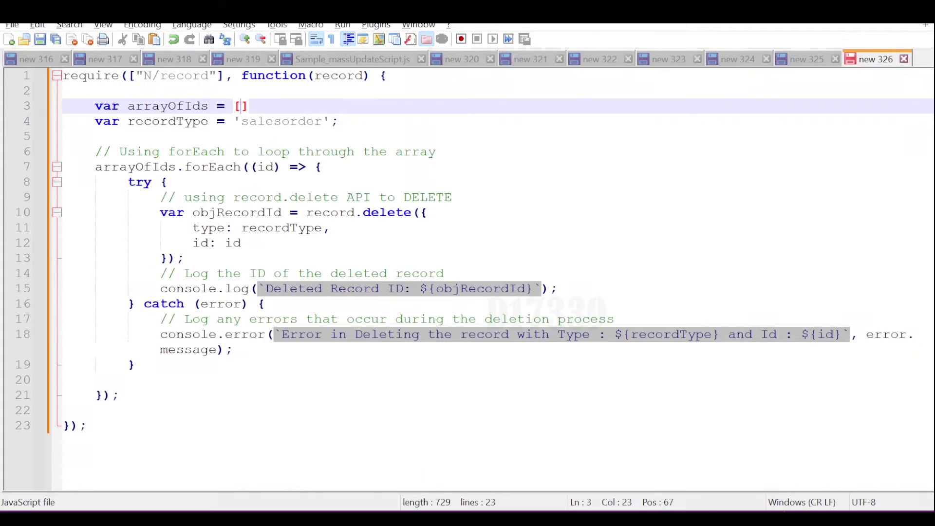
{"action": "left_click", "coordinate": [8, 39]}
{"action": "key", "text": "ctrl+v"}
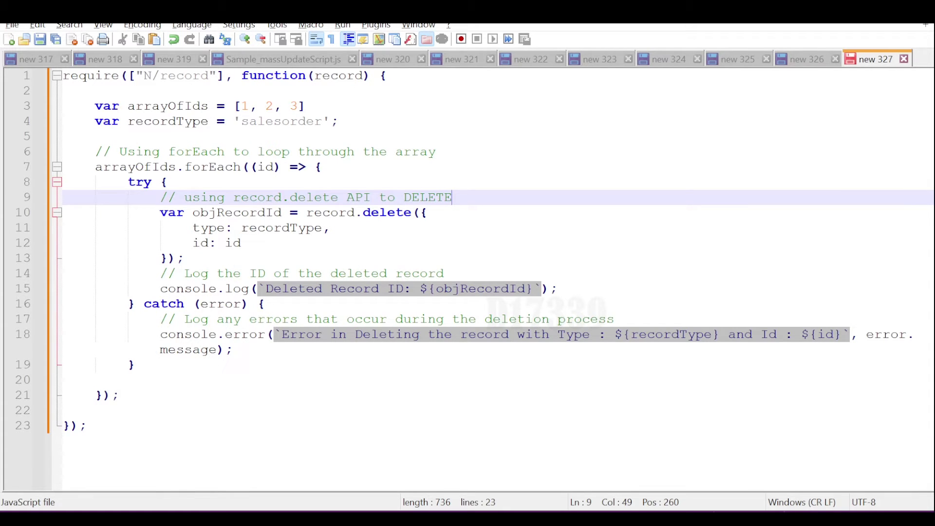
Examine the script's arrayOfIds and recordType variables and the start of its record.delete call.
{"action": "left_click_drag", "start_coordinate": [128, 106], "coordinate": [306, 105]}
{"action": "left_click", "coordinate": [306, 105]}
{"action": "left_click_drag", "start_coordinate": [241, 105], "coordinate": [306, 106]}
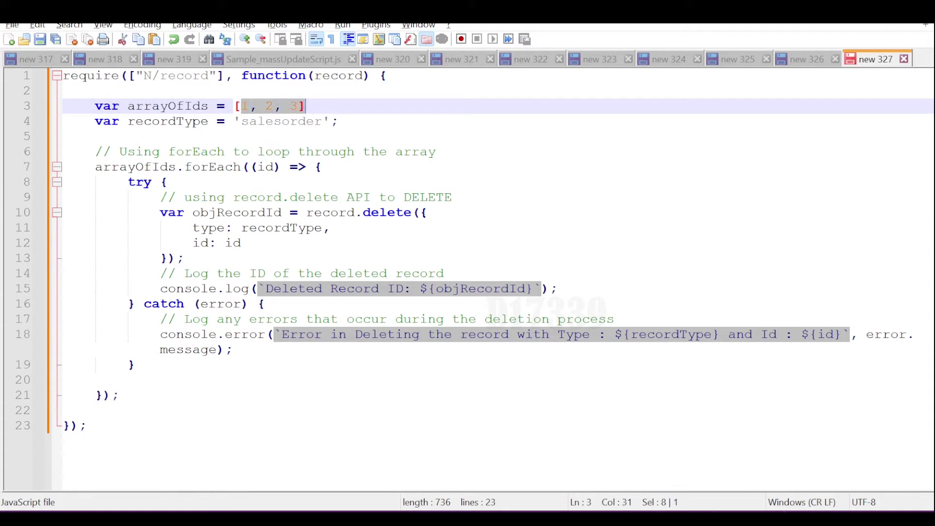
{"action": "left_click", "coordinate": [186, 135]}
{"action": "double_click", "coordinate": [186, 125]}
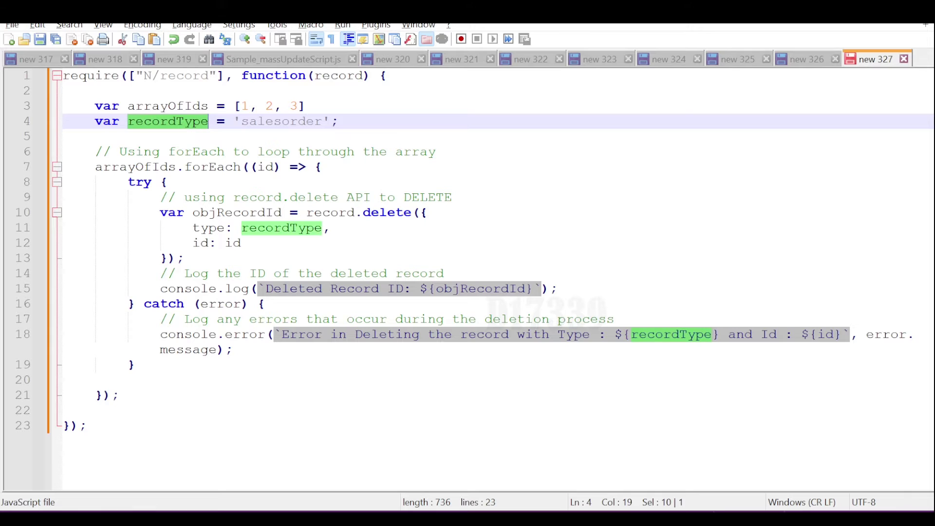
{"action": "left_click", "coordinate": [264, 122]}
{"action": "double_click", "coordinate": [272, 123]}
{"action": "left_click", "coordinate": [427, 212]}
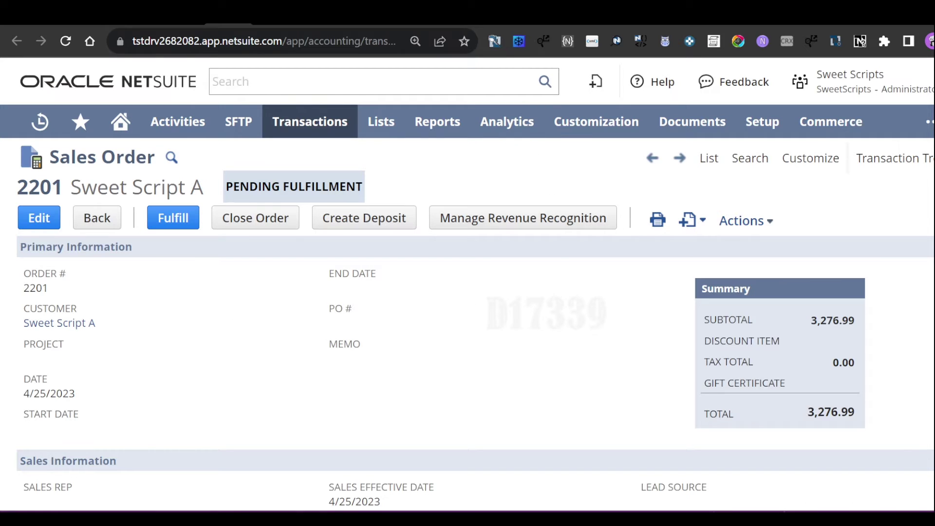
Look up sales order 2201's record type with Netsuite Field Explorer and set recordType to 'salesorder' in the Notepad++ script.
{"action": "left_click", "coordinate": [496, 43]}
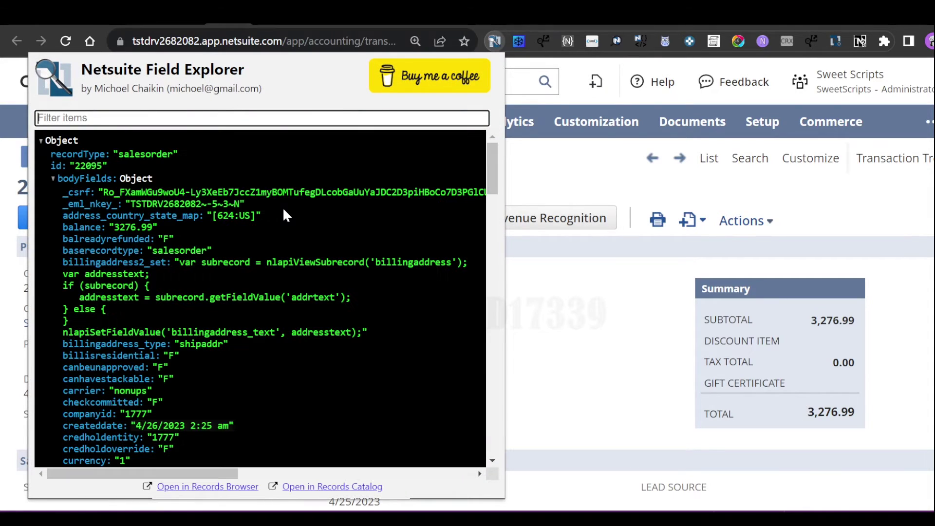
{"action": "double_click", "coordinate": [146, 154]}
{"action": "key", "text": "ctrl+c"}
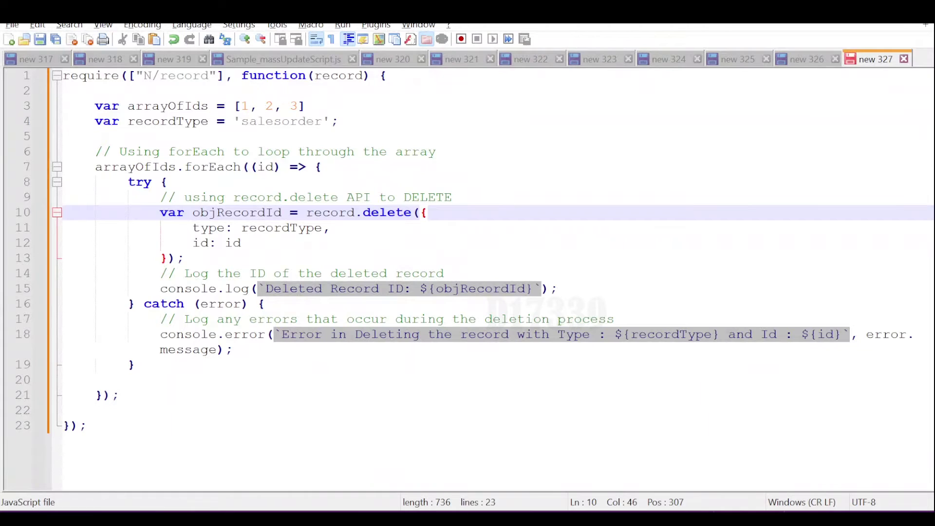
{"action": "double_click", "coordinate": [555, 243]}
{"action": "key", "text": "ctrl+v"}
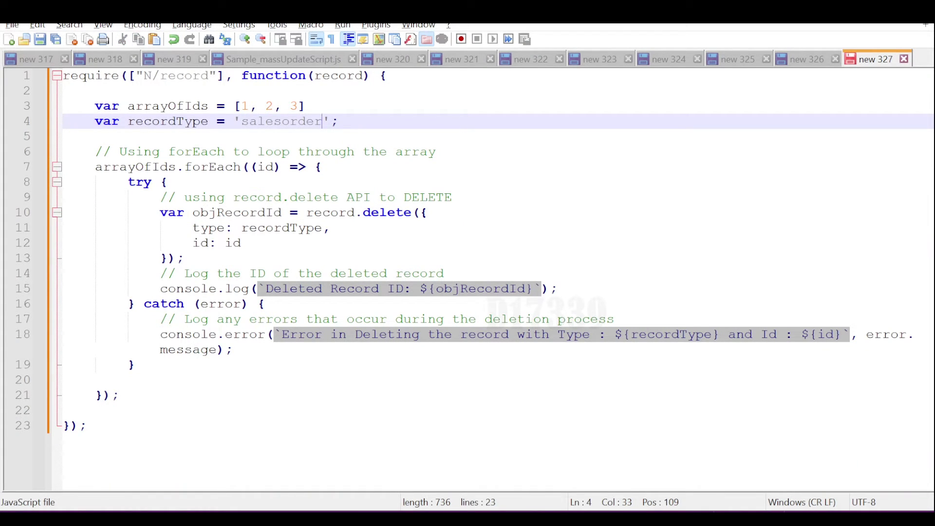
{"action": "double_click", "coordinate": [308, 122]}
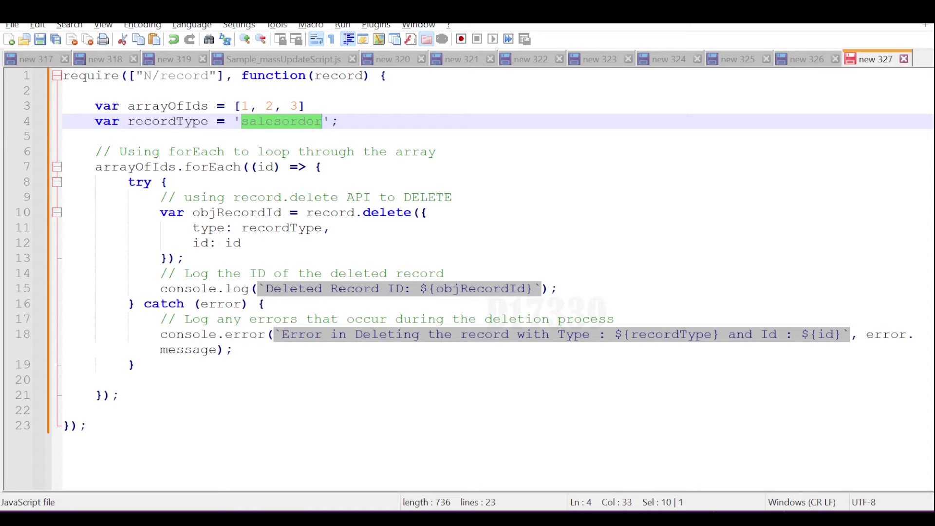
{"action": "left_click", "coordinate": [339, 121]}
Export the NetSuite Sales Orders list for the arrayOfIds values and select the Internal ID column of SalesOrders997 in Excel.
{"action": "left_click_drag", "start_coordinate": [242, 106], "coordinate": [298, 106]}
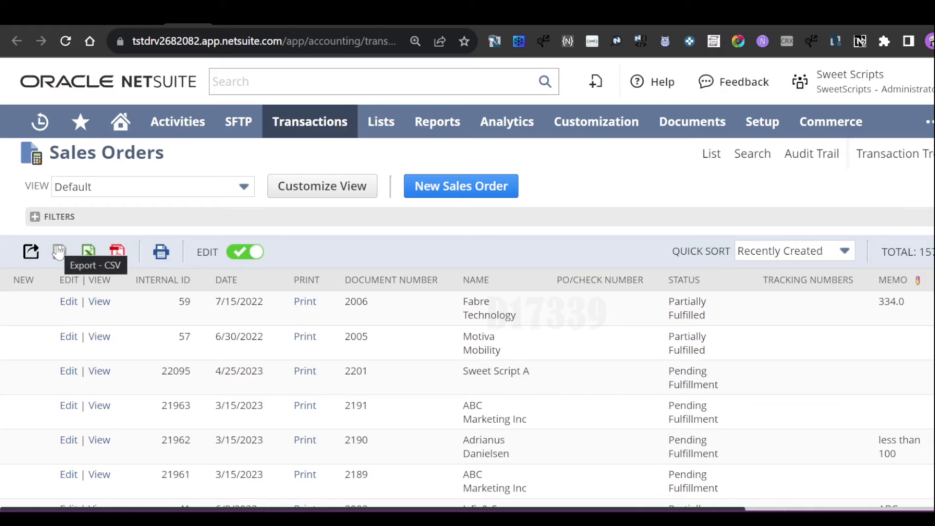
{"action": "left_click", "coordinate": [83, 251]}
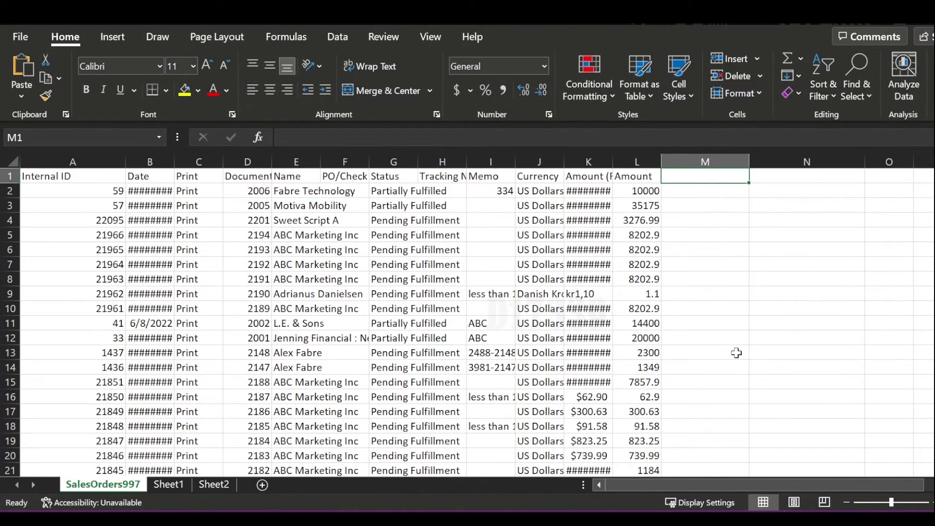
{"action": "left_click", "coordinate": [70, 161]}
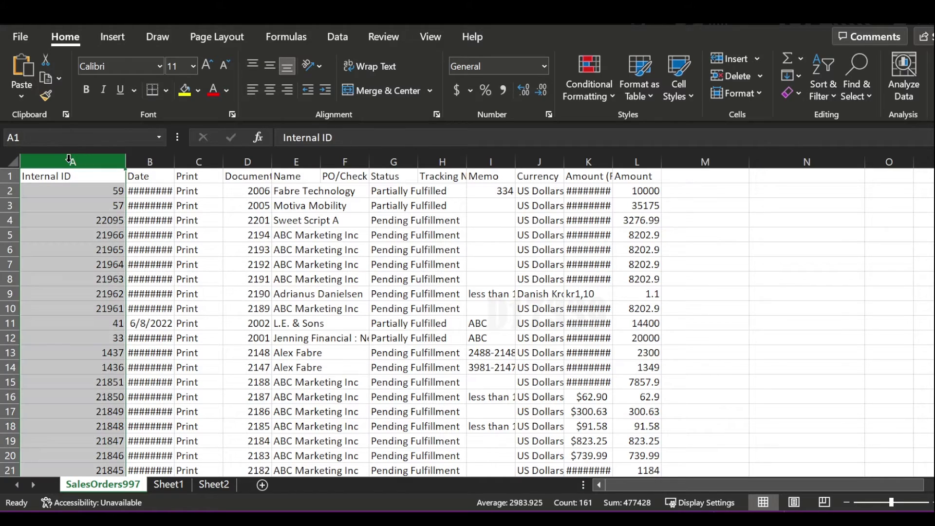
Enter the formula =CONCAT(A1,",") in cell M1 to append a comma to the Internal ID column's value.
{"action": "left_click", "coordinate": [687, 225]}
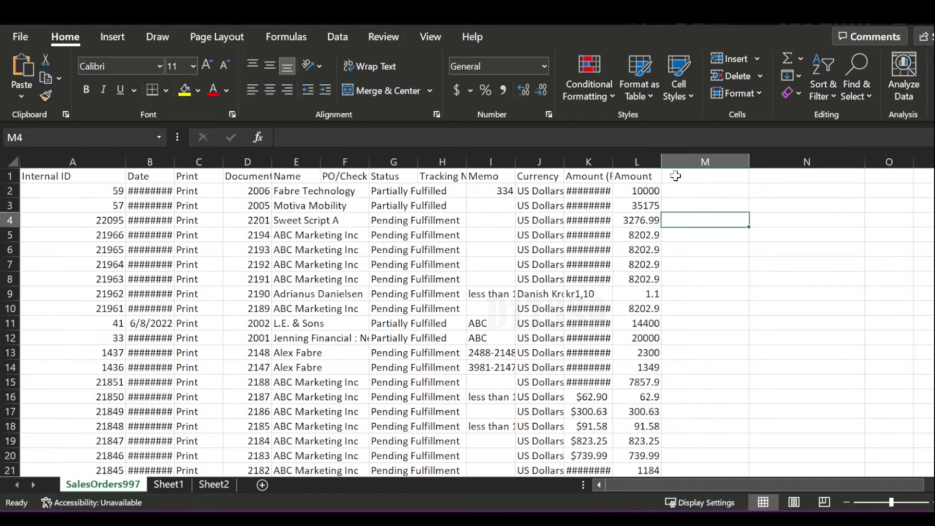
{"action": "left_click", "coordinate": [674, 174]}
{"action": "type", "text": "="}
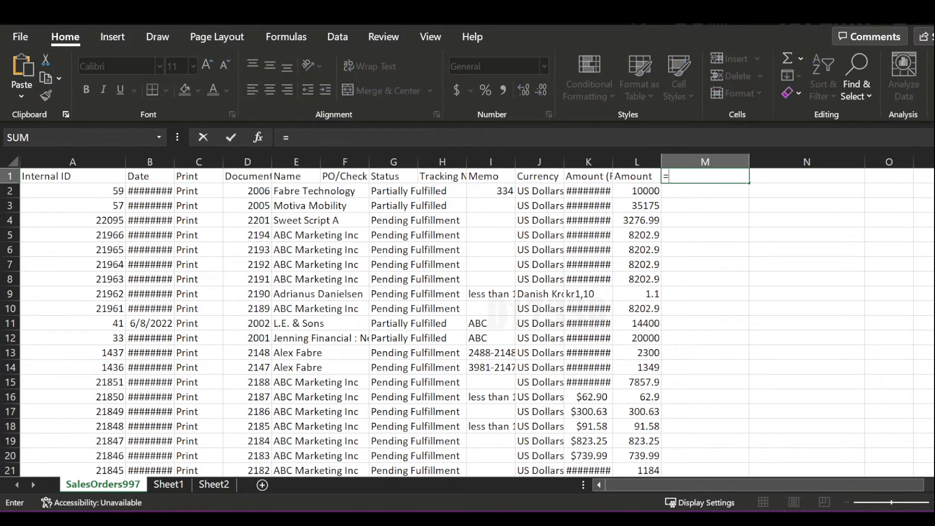
{"action": "type", "text": "CONCAT("}
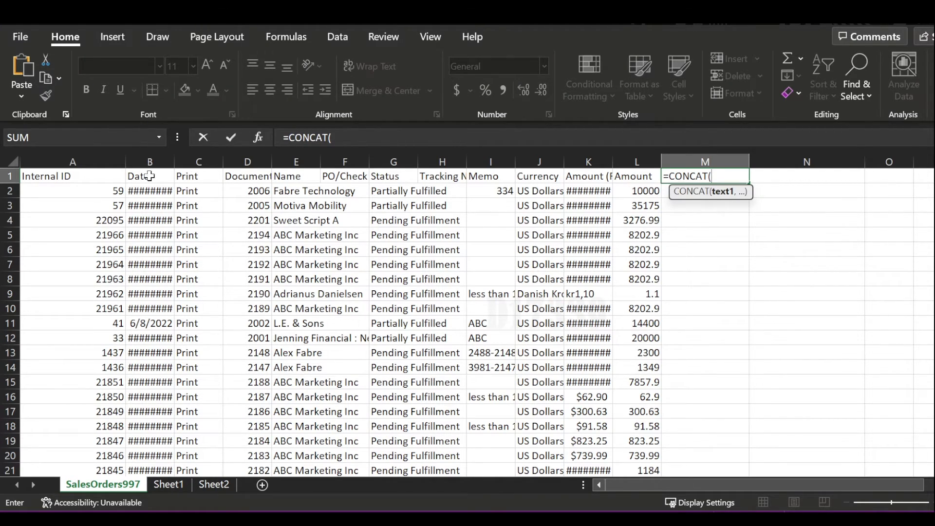
{"action": "left_click", "coordinate": [62, 177]}
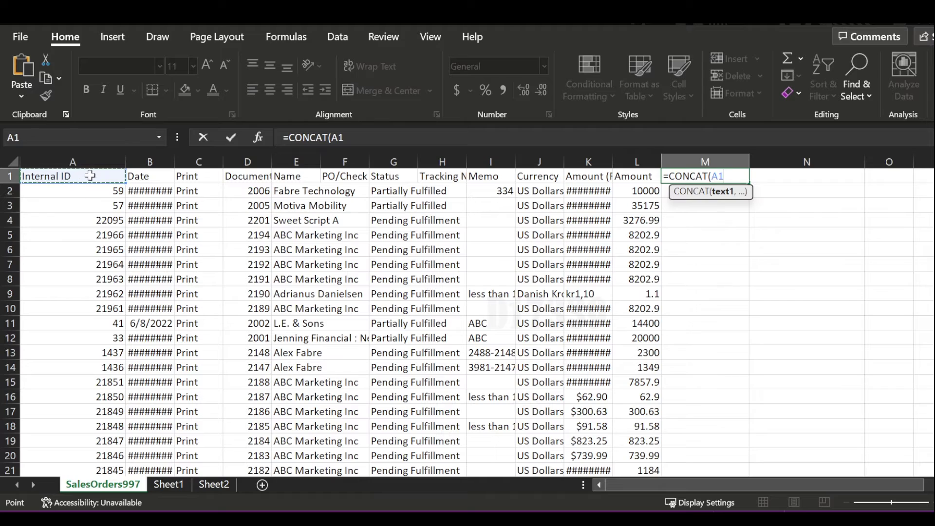
{"action": "type", "text": ","}
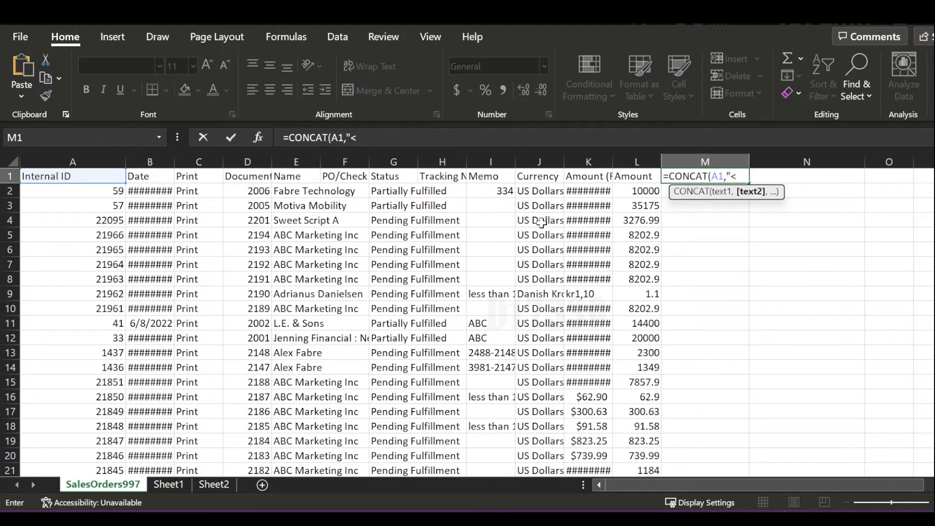
{"action": "type", "text": "\",\")"}
{"action": "key", "text": "Return"}
Fill the CONCAT formula down column M through row 16.
{"action": "key", "text": "ctrl+d"}
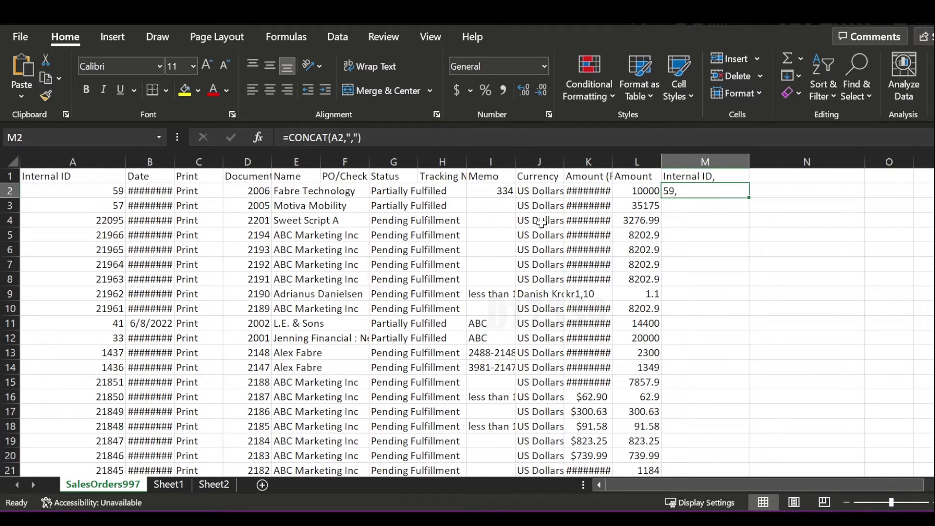
{"action": "key", "text": "Down"}
{"action": "key", "text": "ctrl+d"}
{"action": "key", "text": "Down"}
{"action": "key", "text": "ctrl+d"}
{"action": "left_click", "coordinate": [706, 189]}
{"action": "left_click_drag", "start_coordinate": [749, 197], "coordinate": [760, 405]}
{"action": "left_click", "coordinate": [801, 333]}
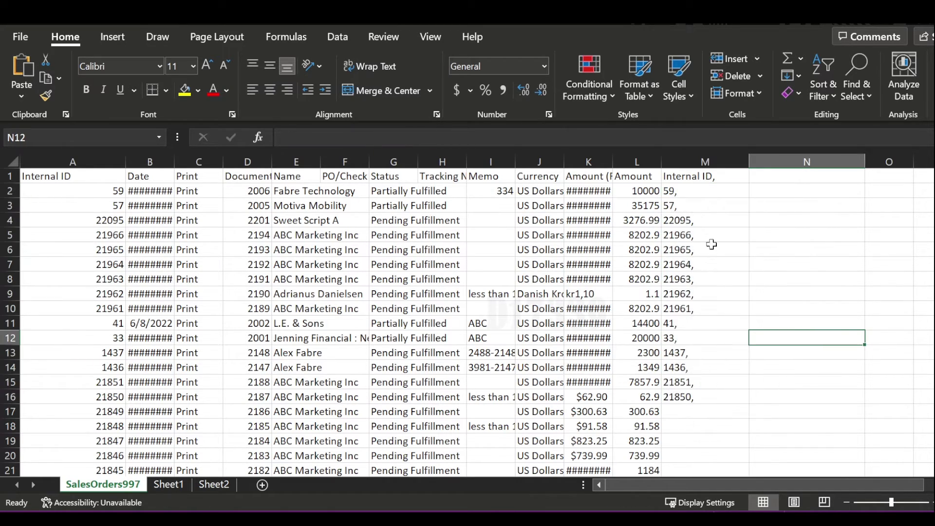
Replace the placeholder values 1, 2, 3 in the Notepad++ script's arrayOfIds with the comma-suffixed IDs from Excel cells M4:M9.
{"action": "left_click_drag", "start_coordinate": [685, 191], "coordinate": [695, 310]}
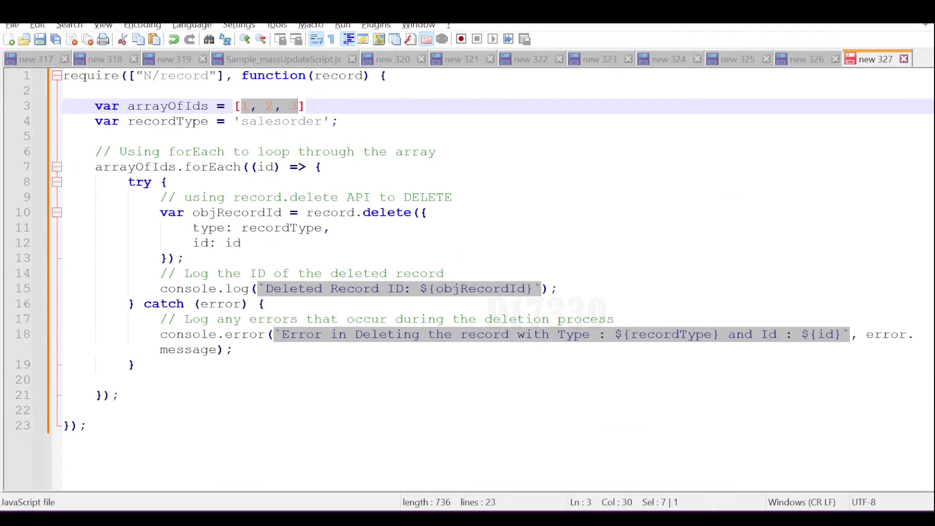
{"action": "left_click", "coordinate": [338, 122]}
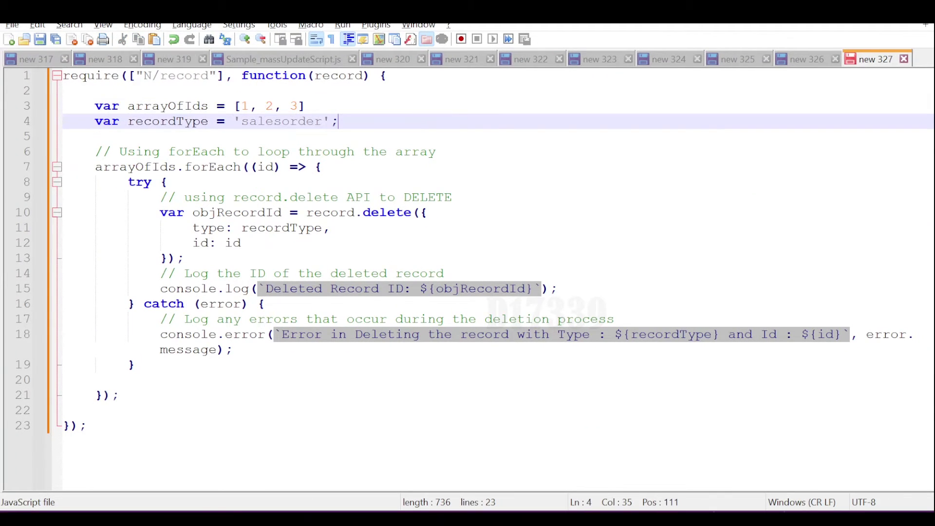
{"action": "left_click_drag", "start_coordinate": [241, 105], "coordinate": [298, 106]}
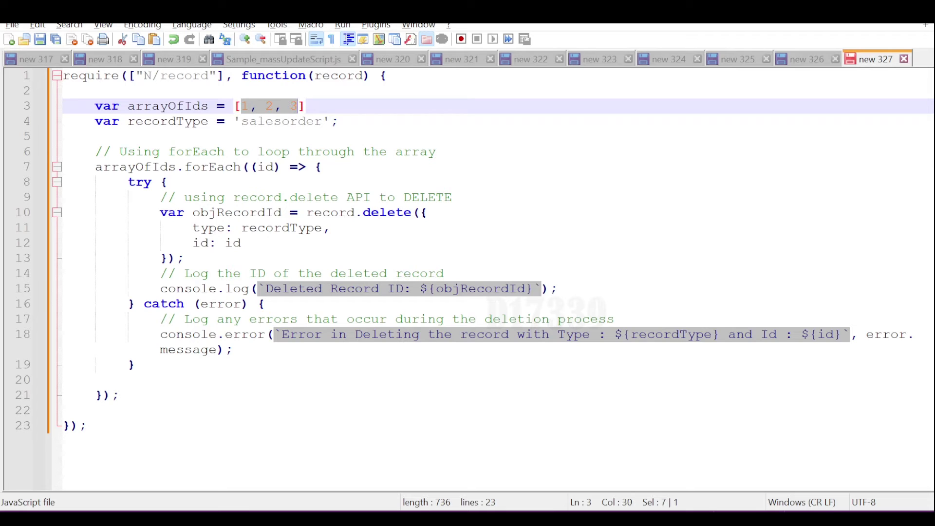
{"action": "key", "text": "ctrl+v"}
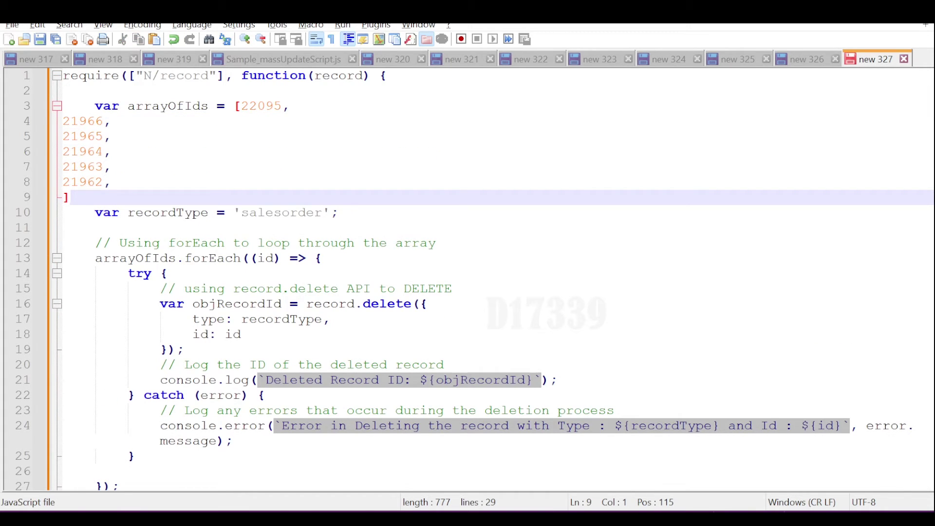
{"action": "left_click", "coordinate": [241, 106]}
{"action": "left_click", "coordinate": [70, 197]}
{"action": "double_click", "coordinate": [261, 106]}
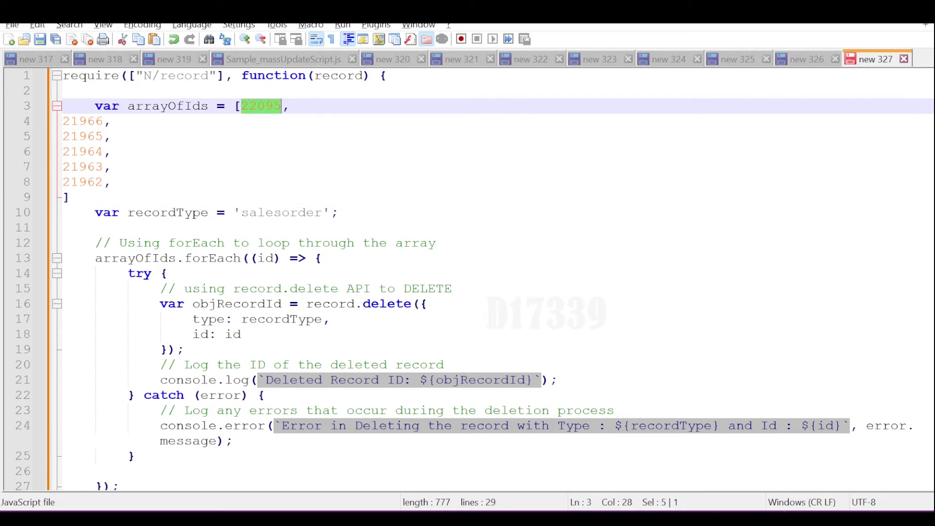
{"action": "key", "text": "Down"}
{"action": "key", "text": "Down"}
{"action": "key", "text": "Down"}
{"action": "key", "text": "Down"}
{"action": "key", "text": "Down"}
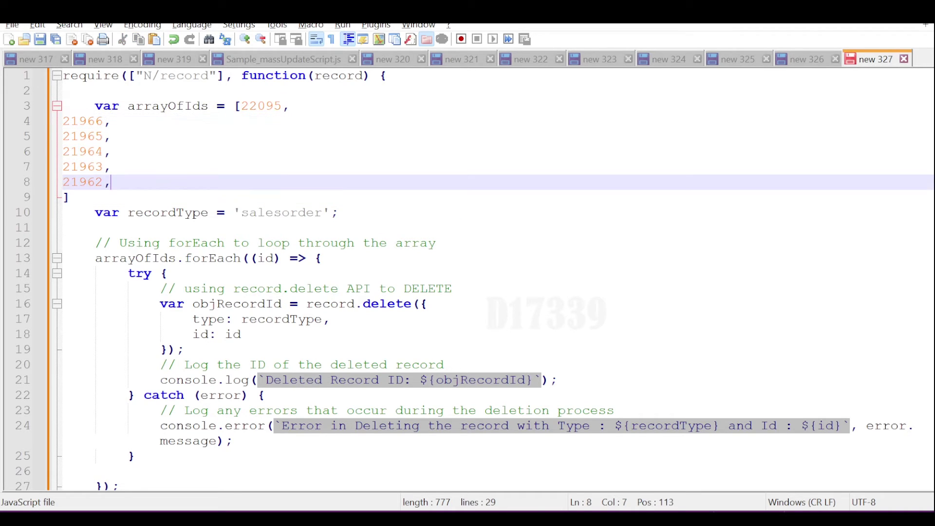
Copy the entire Notepad++ script and open the browser's developer console on the NetSuite sales order 2201 page.
{"action": "left_click", "coordinate": [111, 152]}
{"action": "left_click", "coordinate": [169, 273]}
{"action": "left_click", "coordinate": [63, 228]}
{"action": "key", "text": "ctrl+a"}
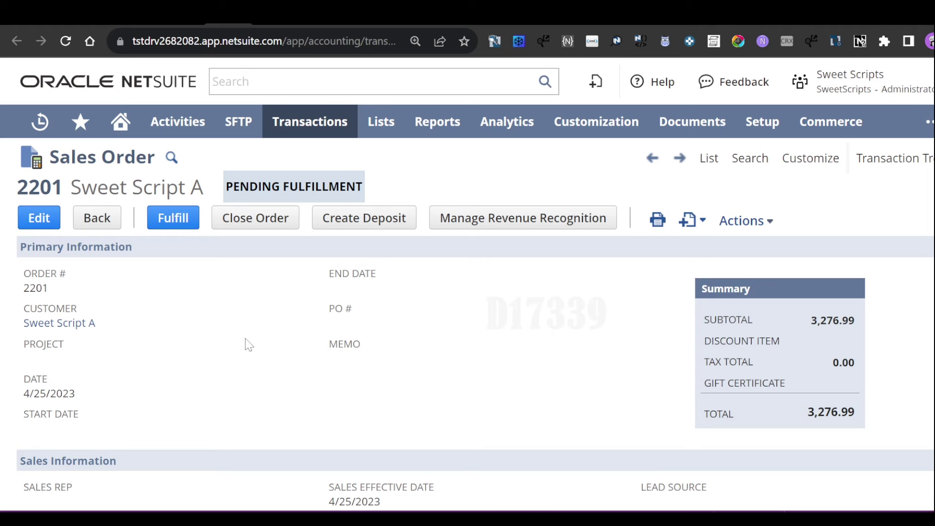
{"action": "key", "text": "ctrl+minus"}
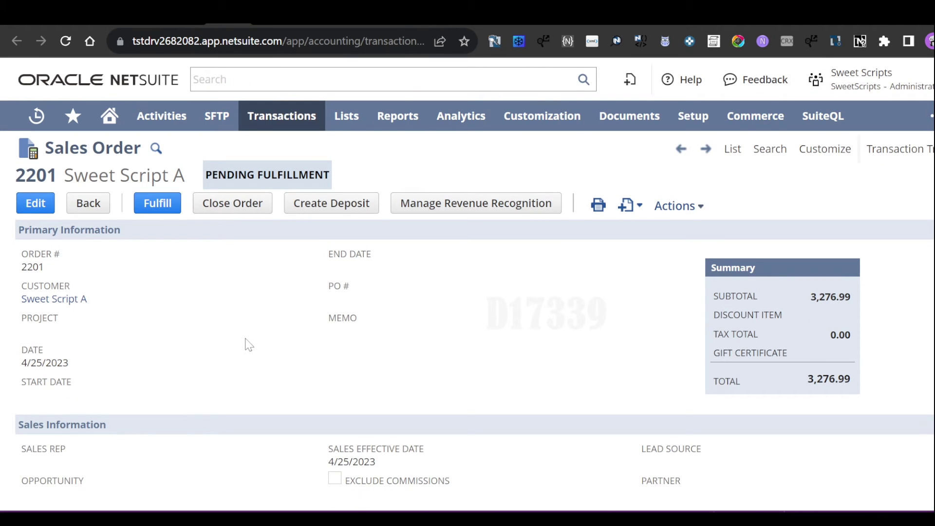
{"action": "key", "text": "ctrl+shift+i"}
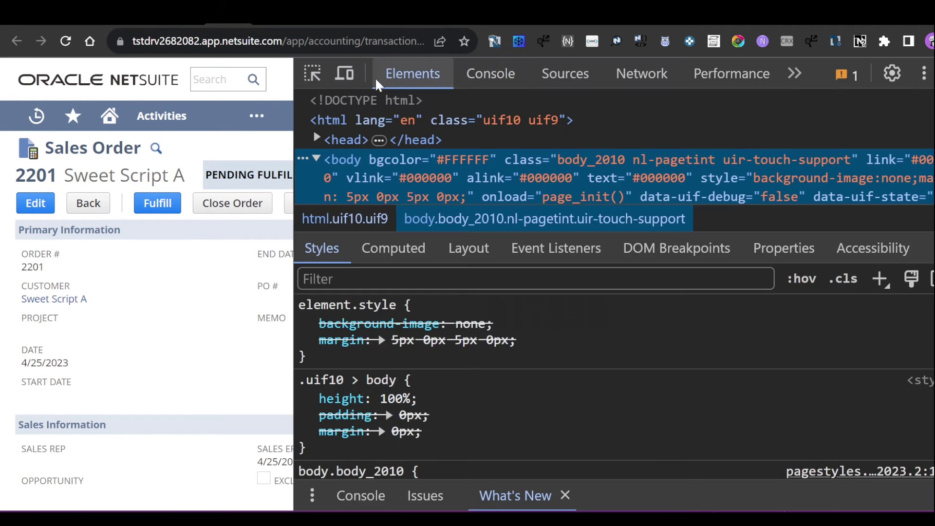
{"action": "left_click", "coordinate": [482, 78]}
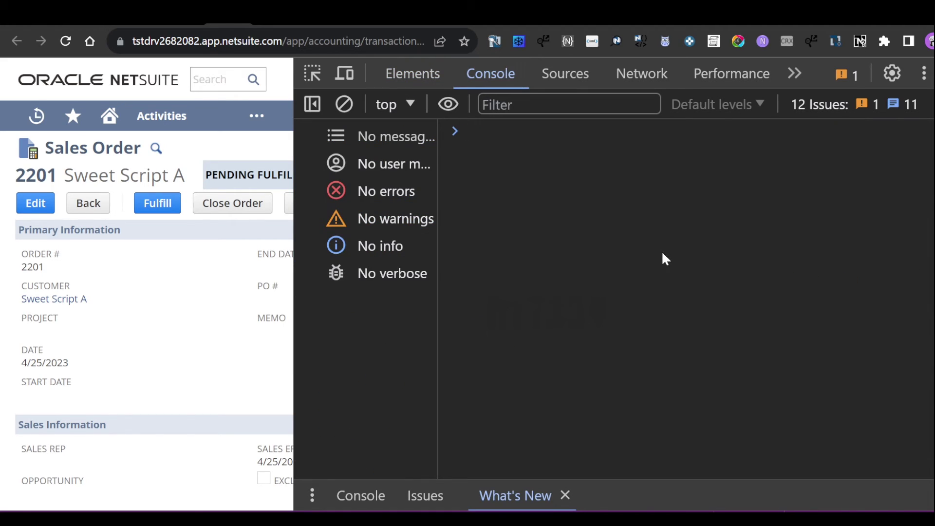
Paste the mass delete script into the console, check its IDs and record type, and run it.
{"action": "key", "text": "ctrl+v"}
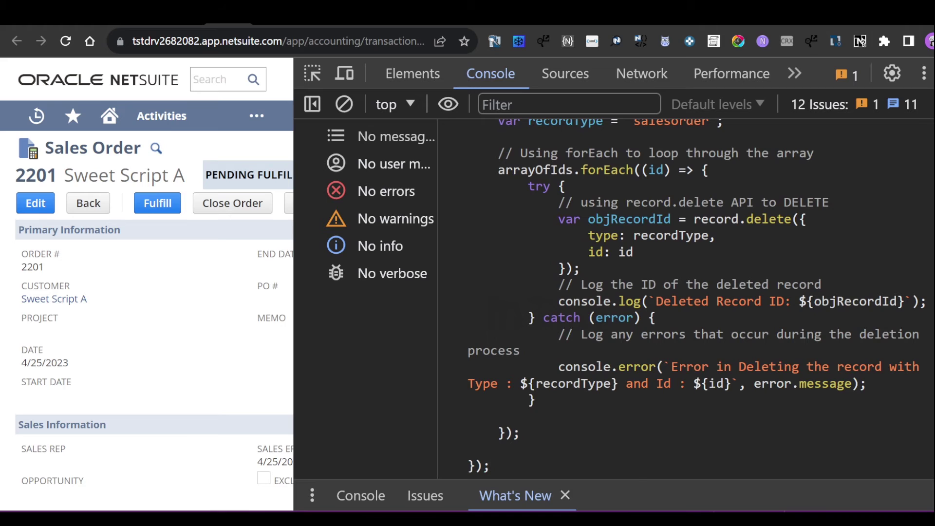
{"action": "scroll", "coordinate": [682, 292], "scroll_direction": "up", "scroll_amount": 3}
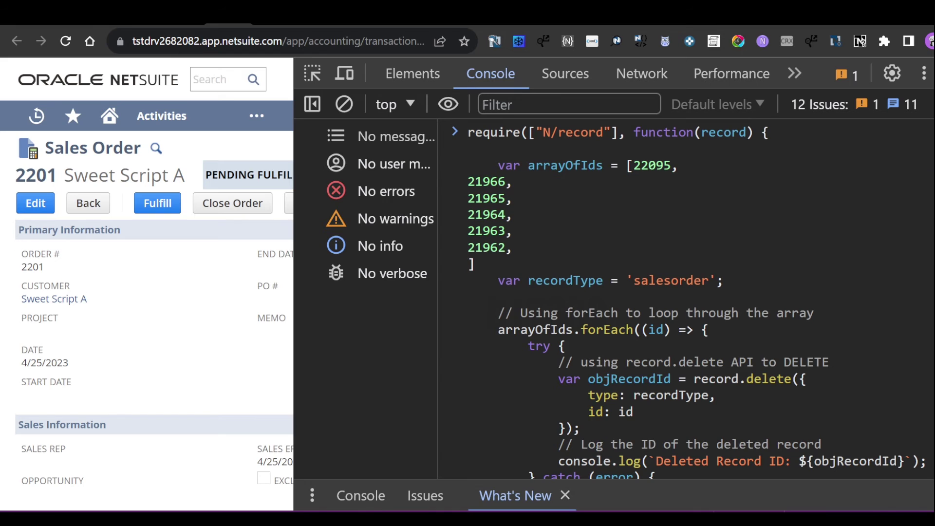
{"action": "scroll", "coordinate": [682, 292], "scroll_direction": "down", "scroll_amount": 3}
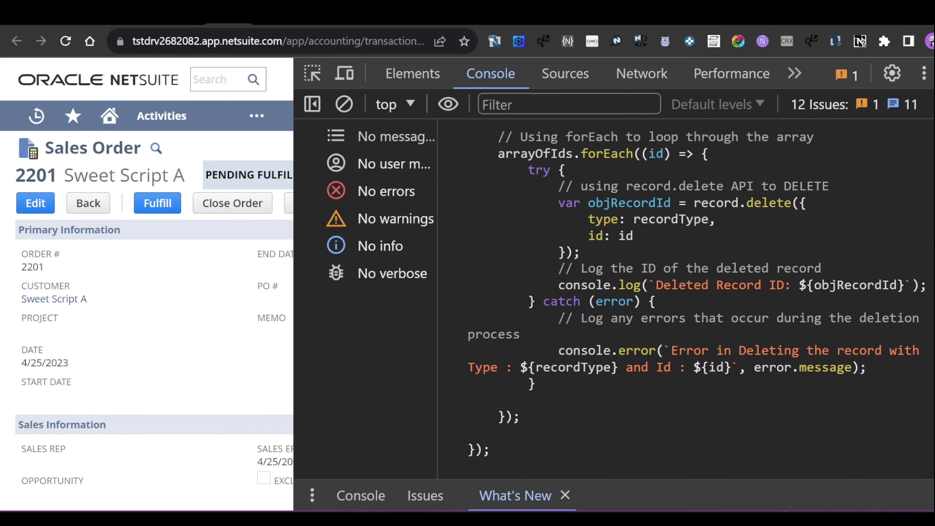
{"action": "key", "text": "Return"}
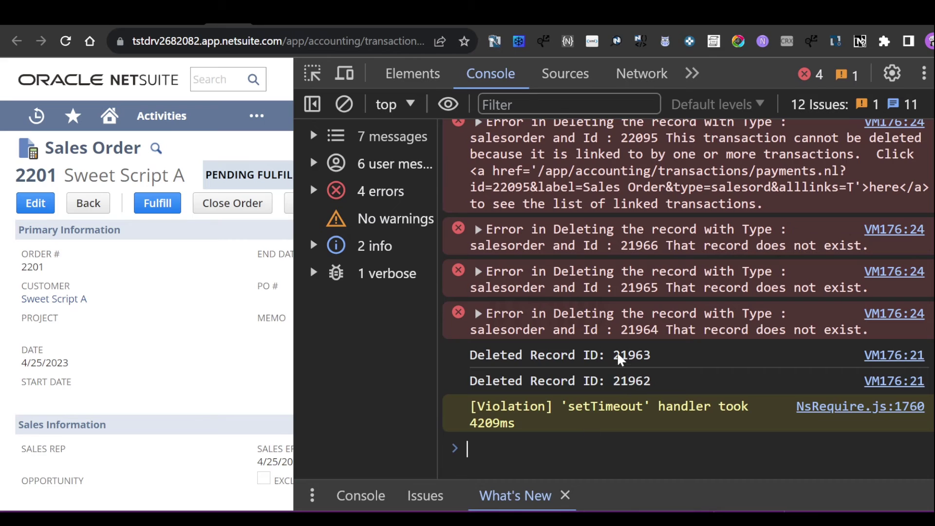
Examine the console output for each sales order ID, covering the deleted records and the reasons given for each error.
{"action": "double_click", "coordinate": [631, 355]}
{"action": "double_click", "coordinate": [632, 382]}
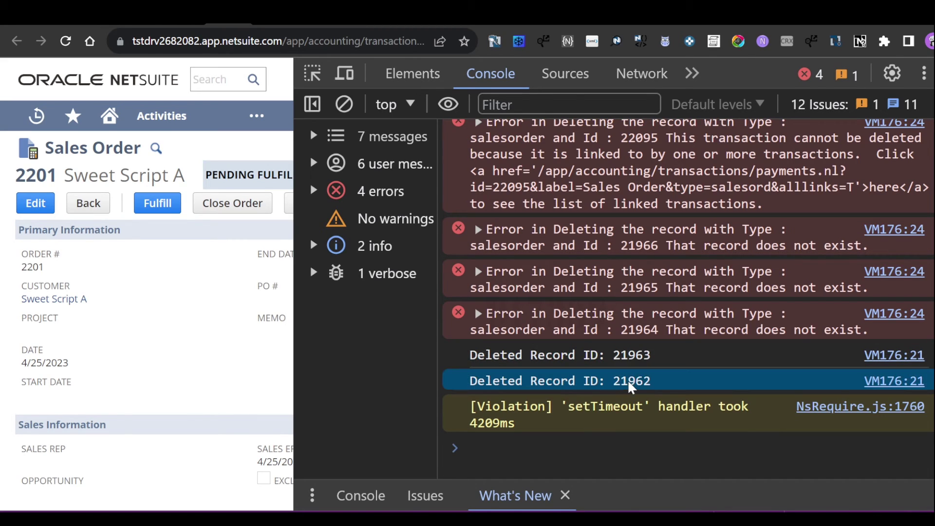
{"action": "scroll", "coordinate": [668, 384], "scroll_direction": "up", "scroll_amount": 3}
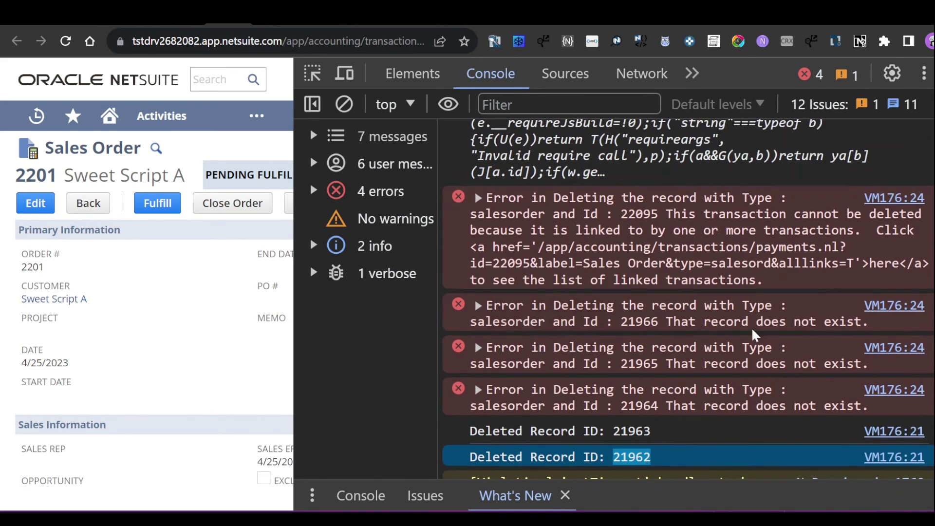
{"action": "double_click", "coordinate": [638, 322]}
{"action": "left_click_drag", "start_coordinate": [672, 328], "coordinate": [870, 378]}
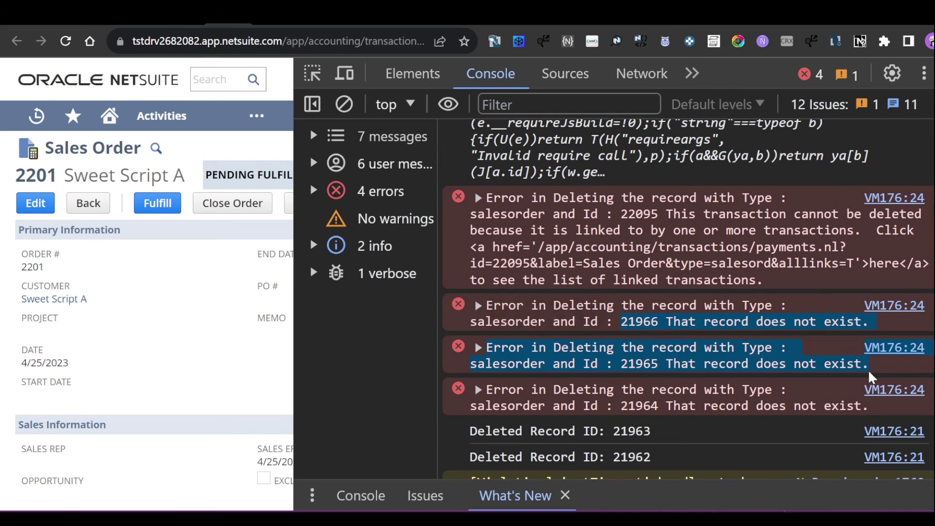
{"action": "scroll", "coordinate": [718, 364], "scroll_direction": "up", "scroll_amount": 3}
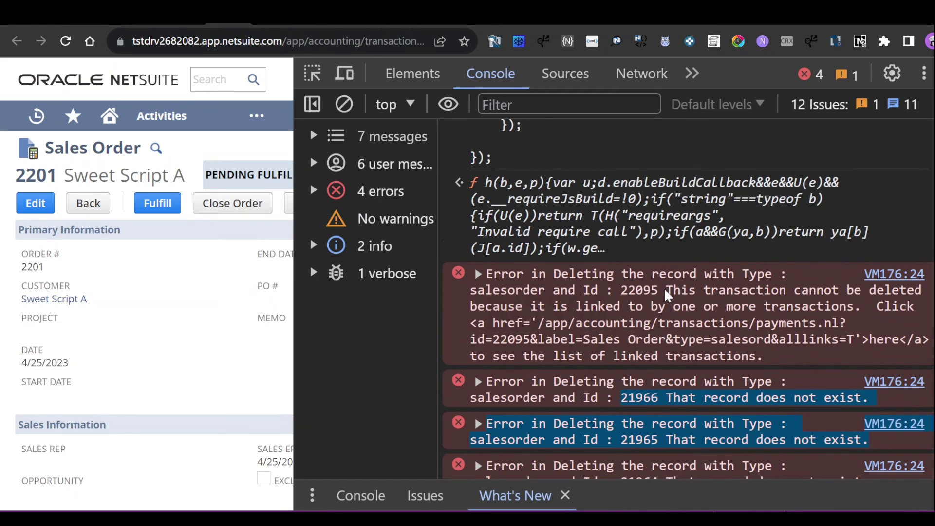
{"action": "left_click_drag", "start_coordinate": [671, 291], "coordinate": [715, 308]}
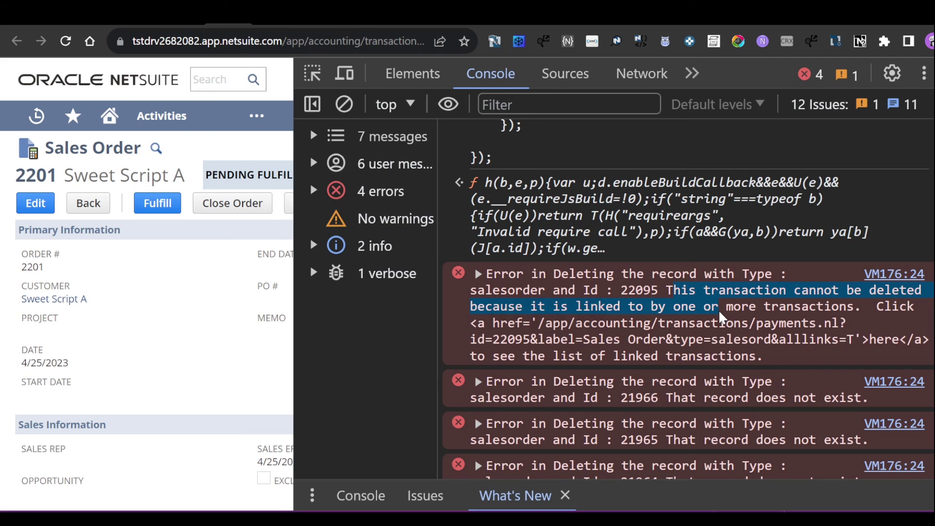
{"action": "double_click", "coordinate": [647, 291]}
{"action": "scroll", "coordinate": [692, 293], "scroll_direction": "down", "scroll_amount": 5}
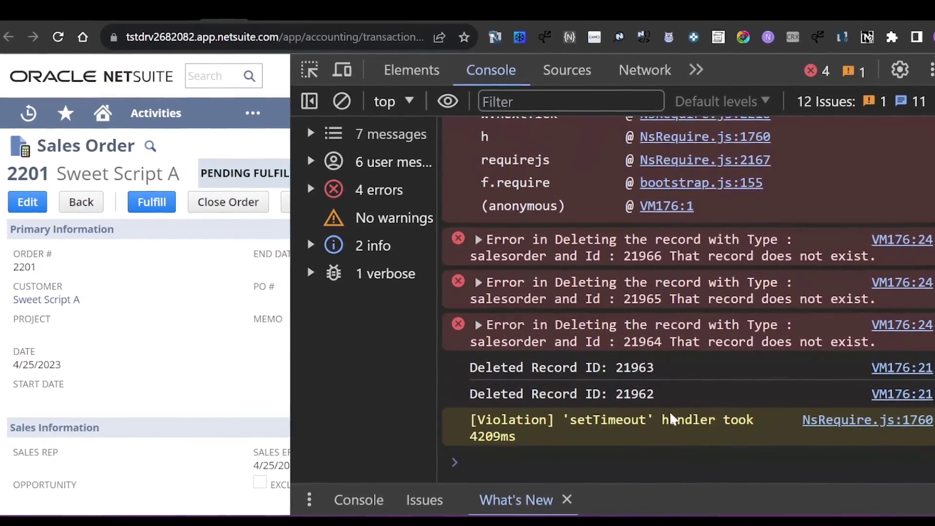
{"action": "scroll", "coordinate": [685, 388], "scroll_direction": "up", "scroll_amount": 5}
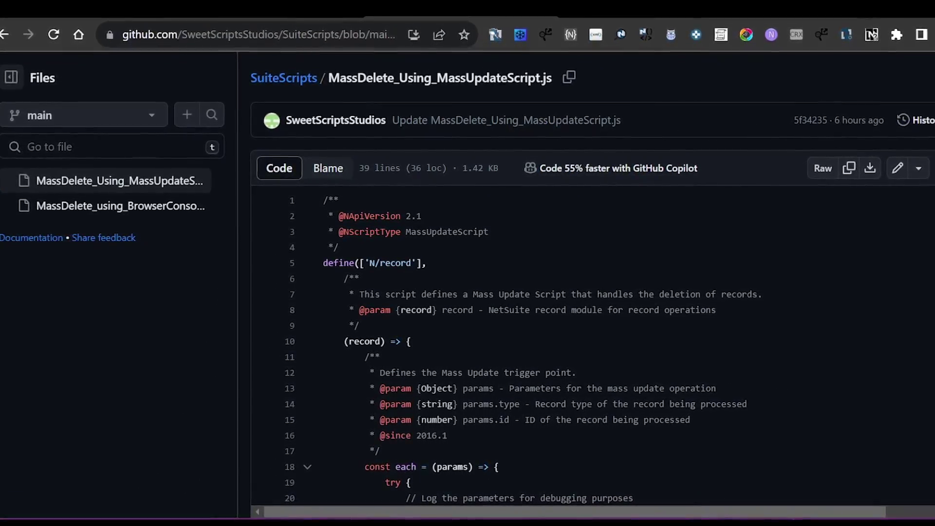
Review the mass update script in Notepad++, covering its MassUpdateScript type, the N/record module and the record.delete call.
{"action": "left_click", "coordinate": [165, 209]}
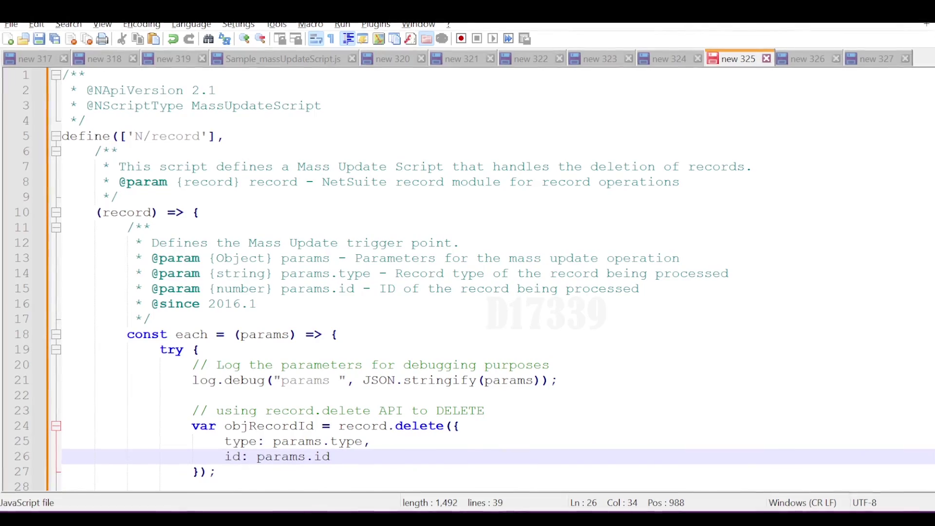
{"action": "double_click", "coordinate": [290, 105]}
{"action": "double_click", "coordinate": [182, 136]}
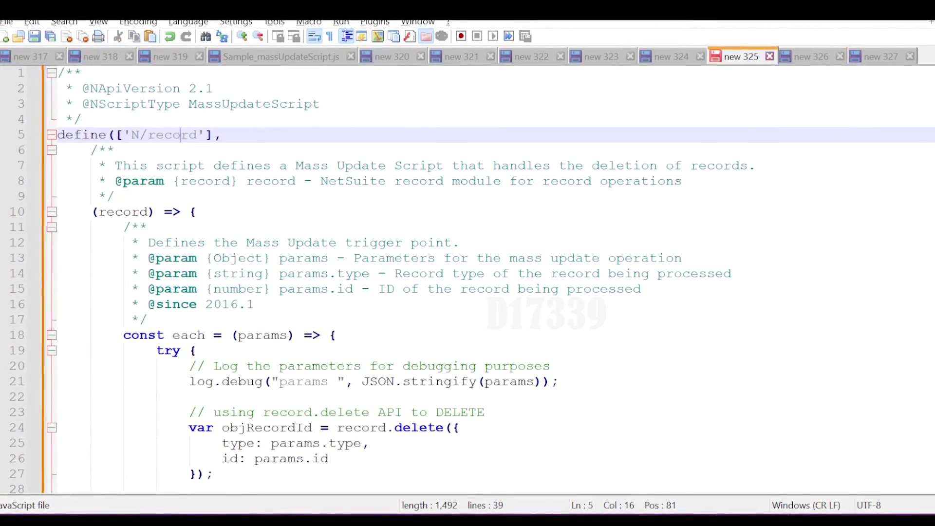
{"action": "double_click", "coordinate": [122, 211]}
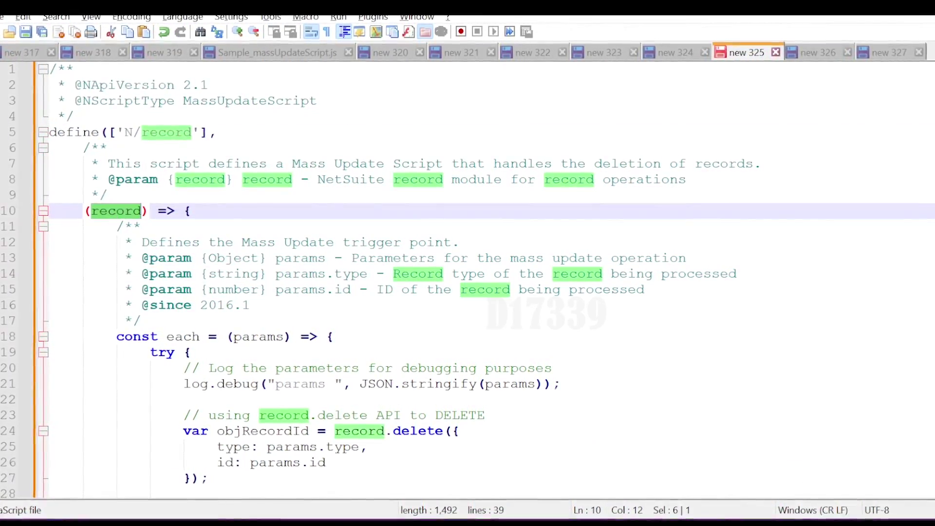
{"action": "scroll", "coordinate": [121, 211], "scroll_direction": "down", "scroll_amount": 3}
{"action": "left_click_drag", "start_coordinate": [174, 274], "coordinate": [207, 337]}
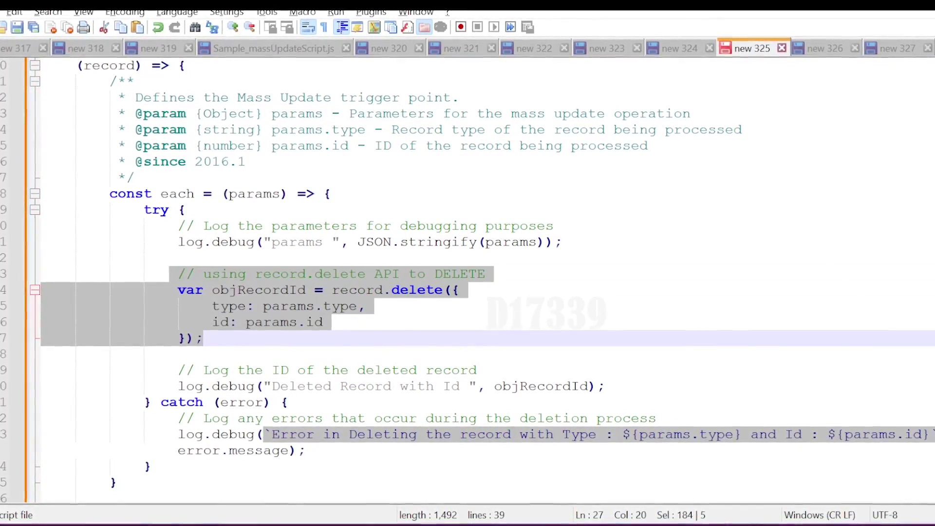
{"action": "left_click", "coordinate": [206, 337]}
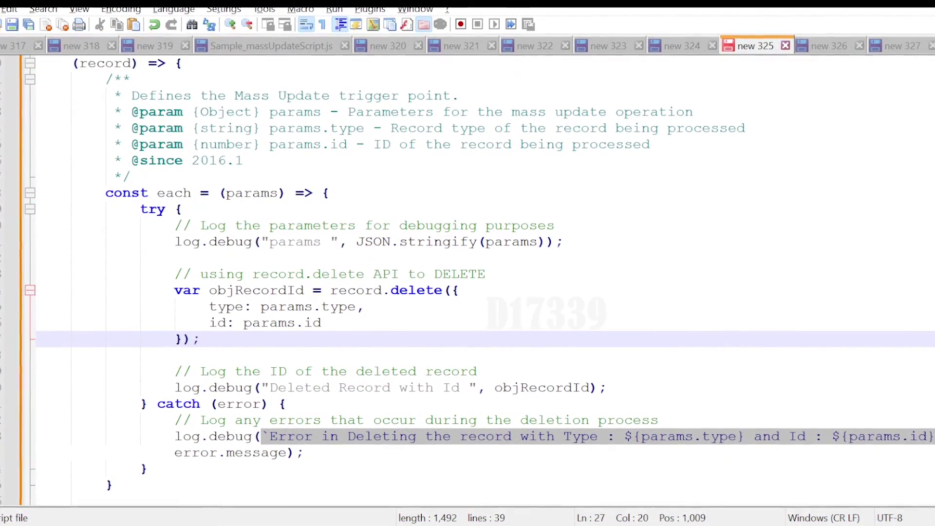